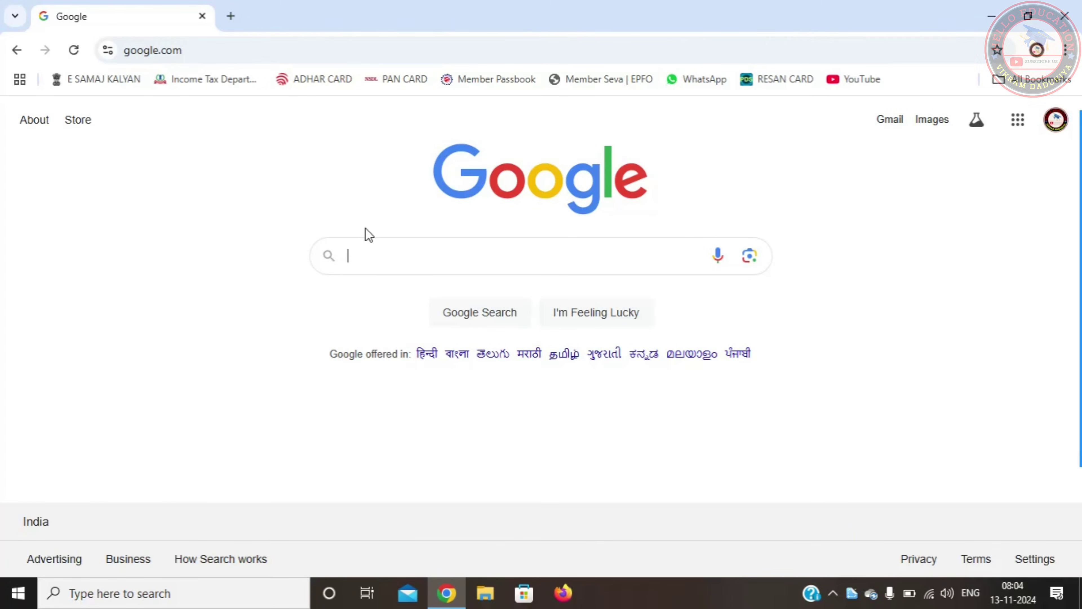
Search the web for UDISE PLUS, open the UDISE+ site and go to its login page for all modules.
text(UDISE PLUS)
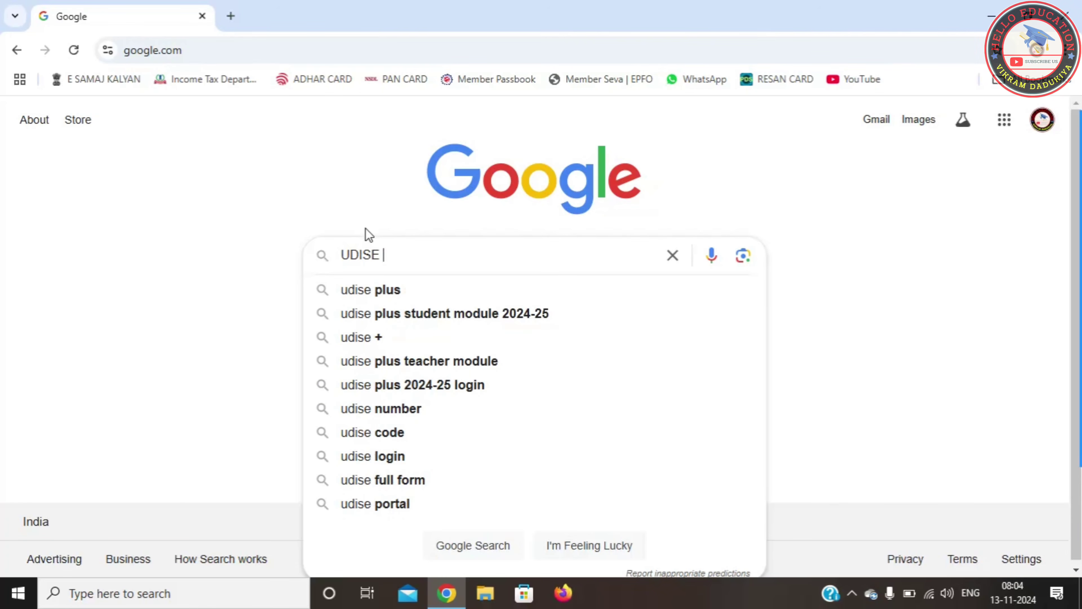
key(Return)
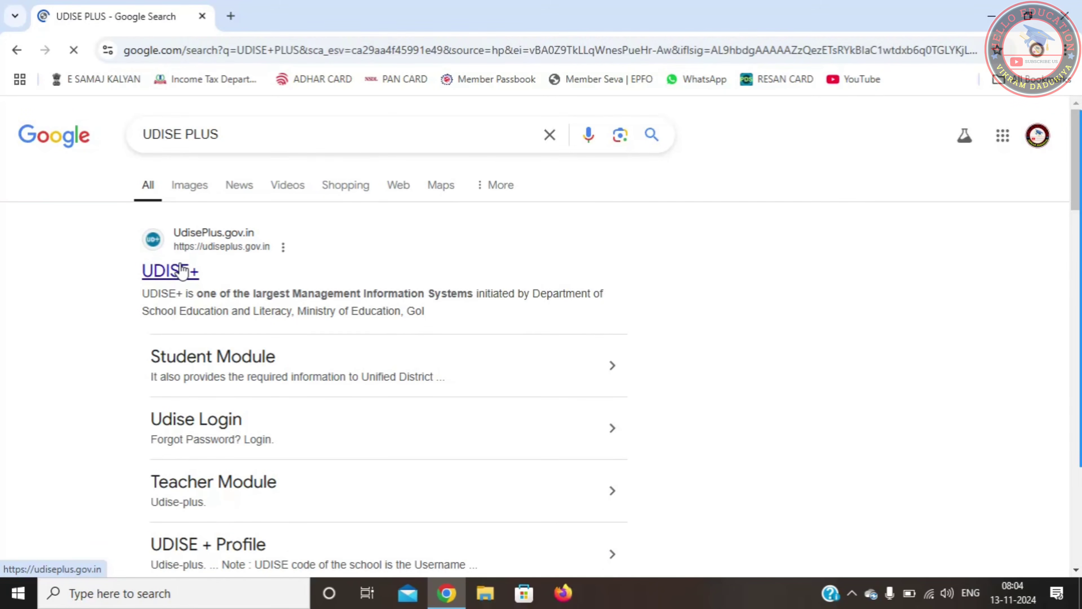
click(182, 271)
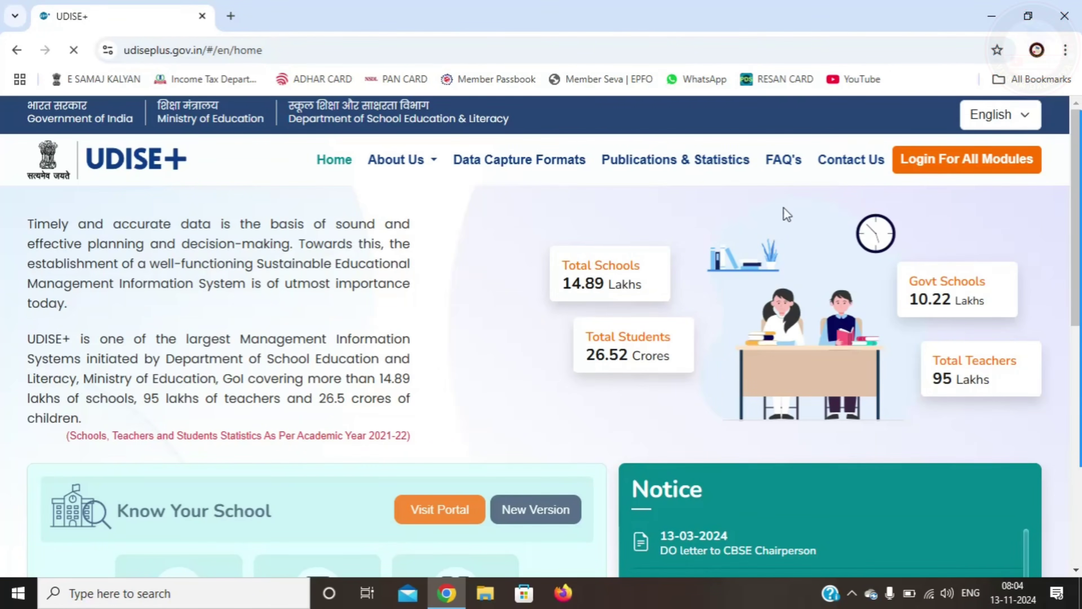
click(931, 166)
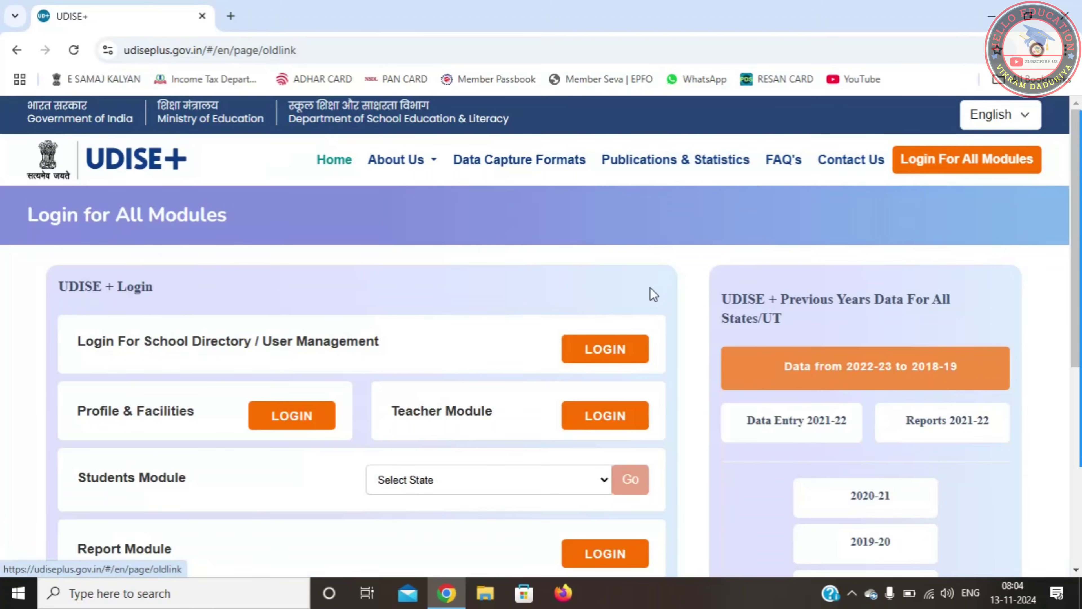
Open the Students Module for the state GUJARAT and enter the current academic year 2024-25.
click(412, 508)
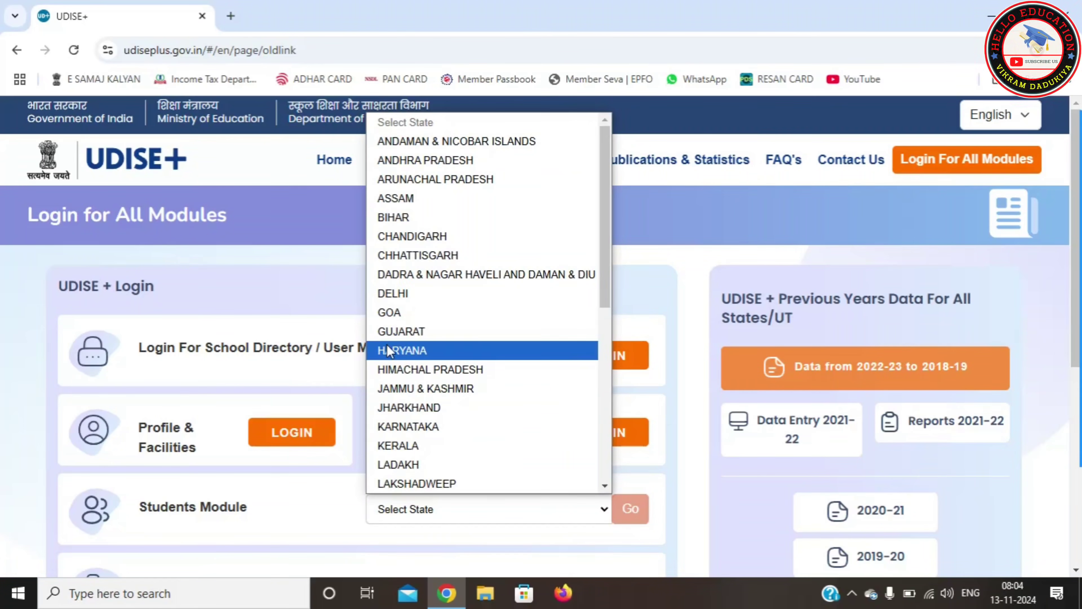
click(386, 331)
click(630, 502)
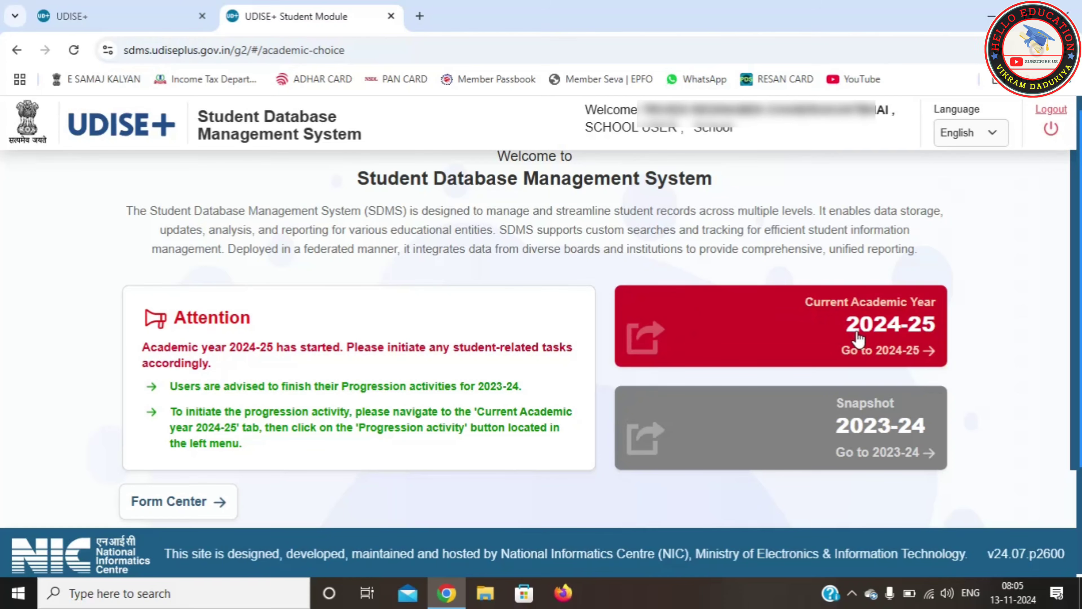
click(857, 336)
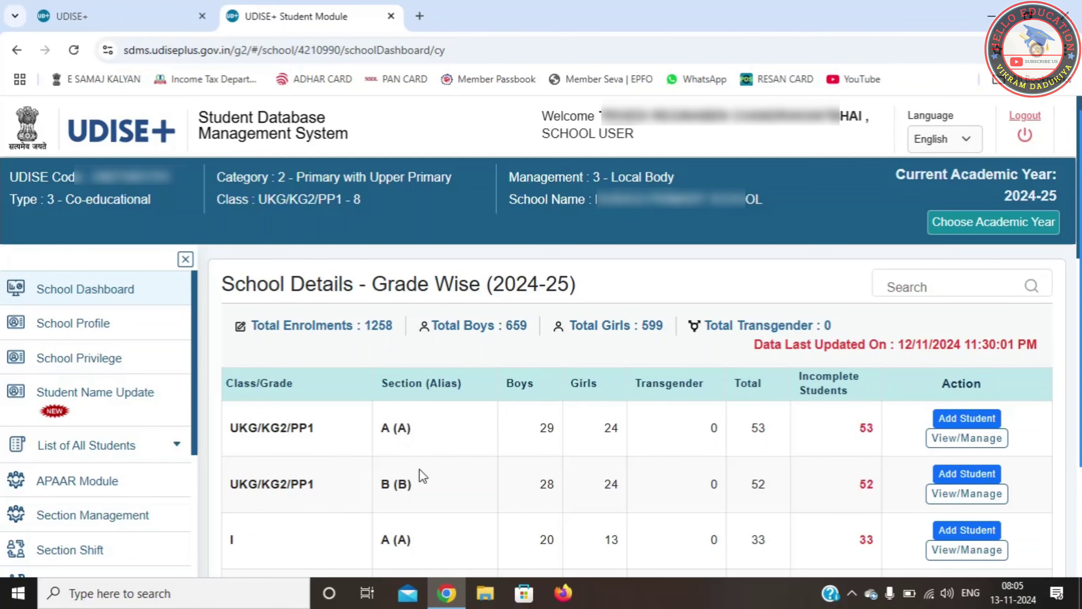
Open Section Management and select class I in the Add Section form.
scroll(360, 496, down, 3)
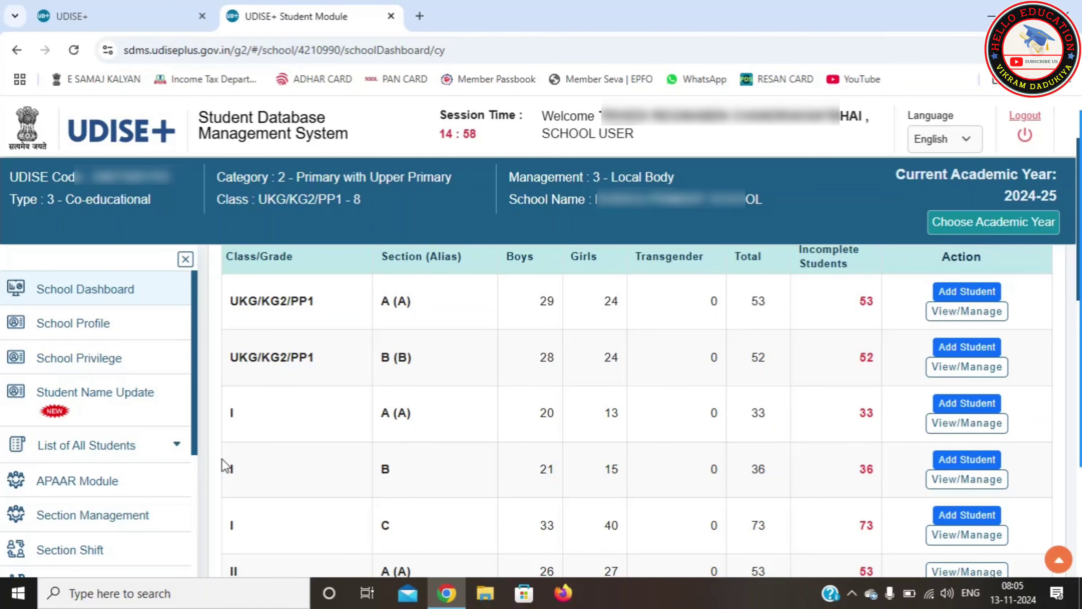
click(97, 522)
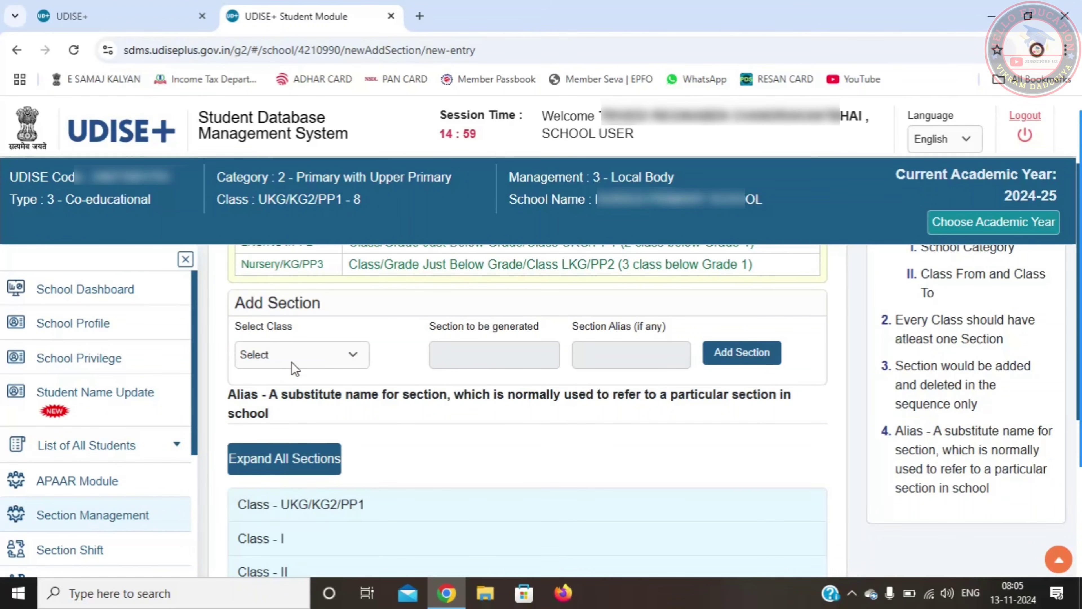
click(279, 354)
click(279, 354)
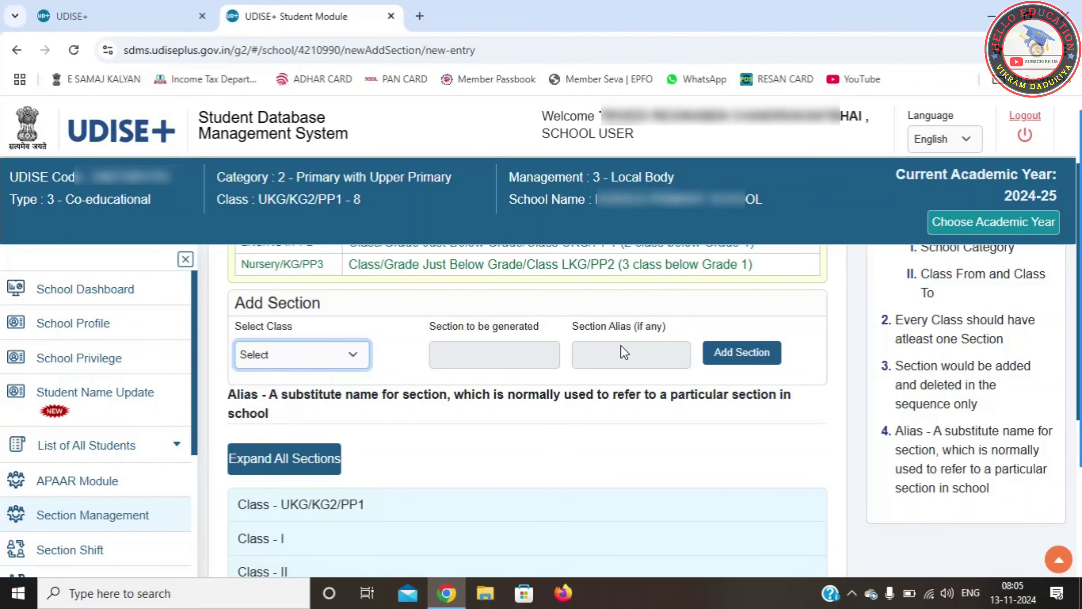
click(293, 359)
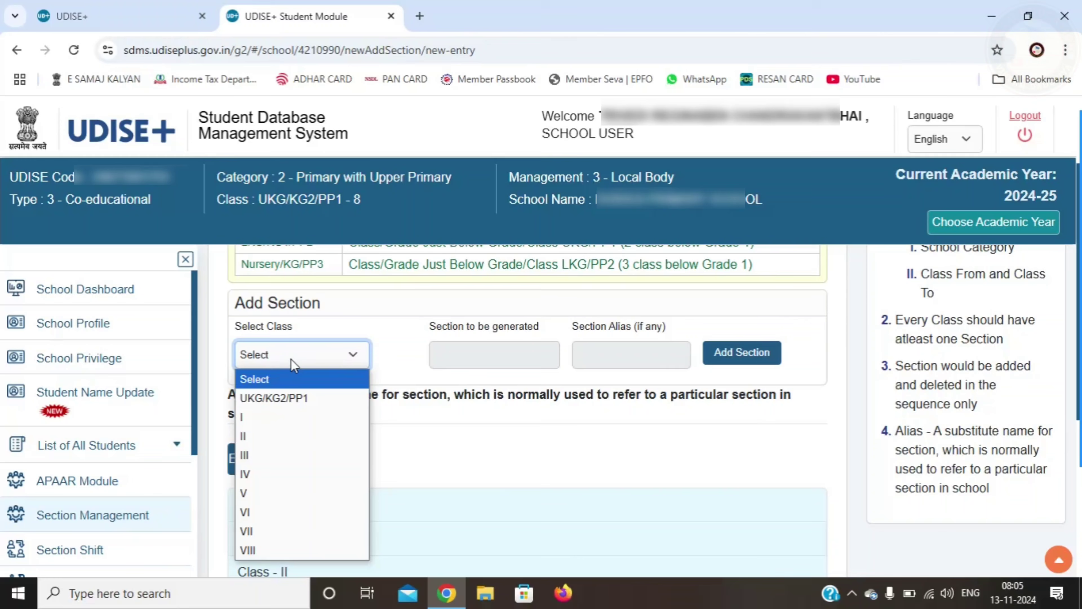
click(249, 417)
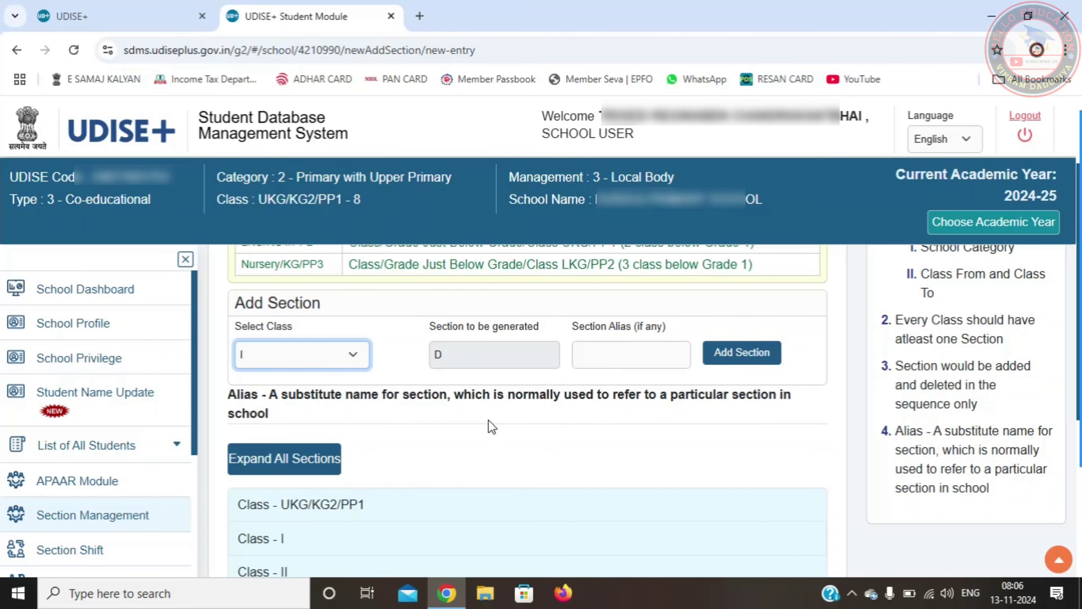
Expand all sections and review the sections listed for classes UKG/KG2/PP1 and I.
click(312, 460)
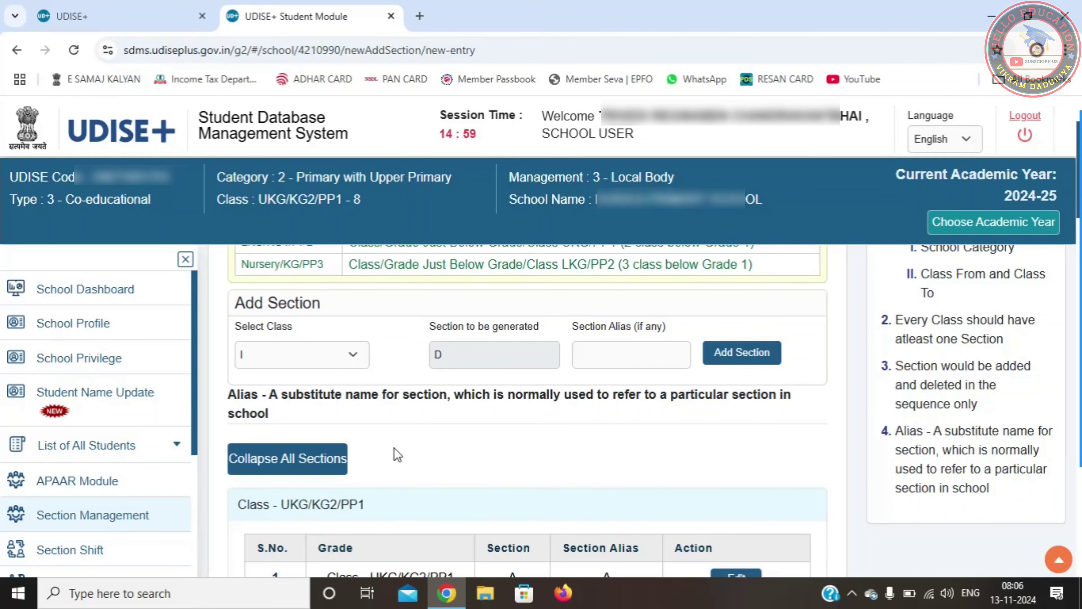
scroll(394, 448, down, 5)
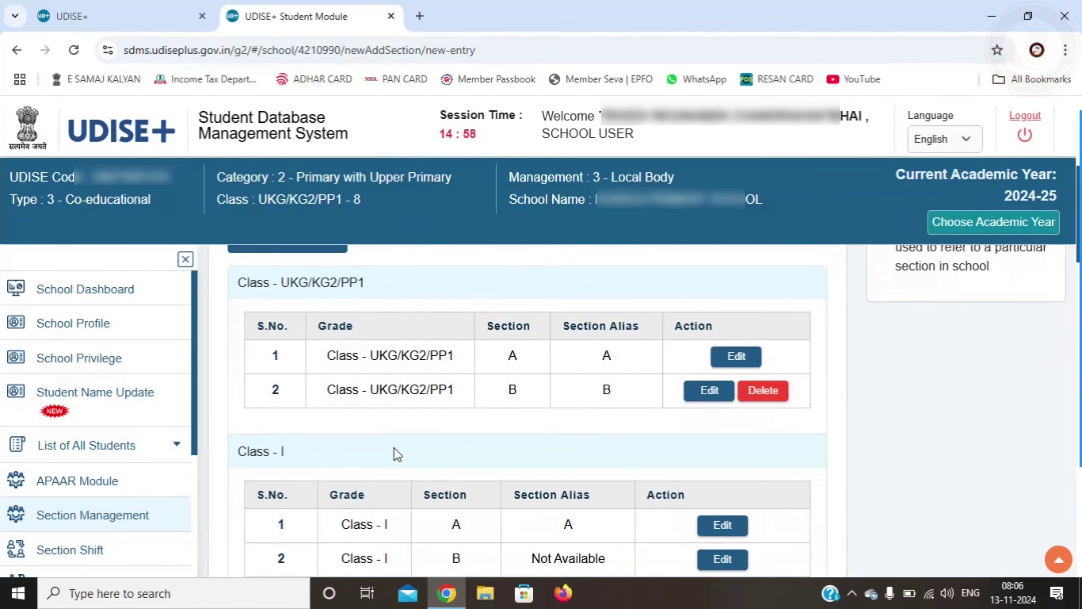
scroll(394, 448, down, 1)
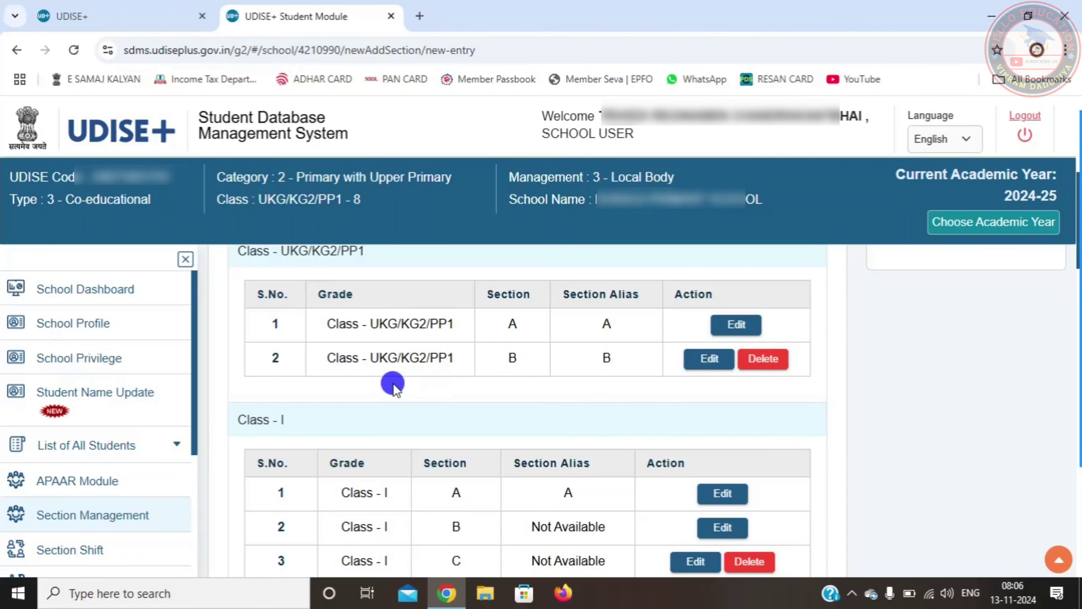
Return to the School Dashboard, open the student list of class I section A and check the available sections.
click(104, 298)
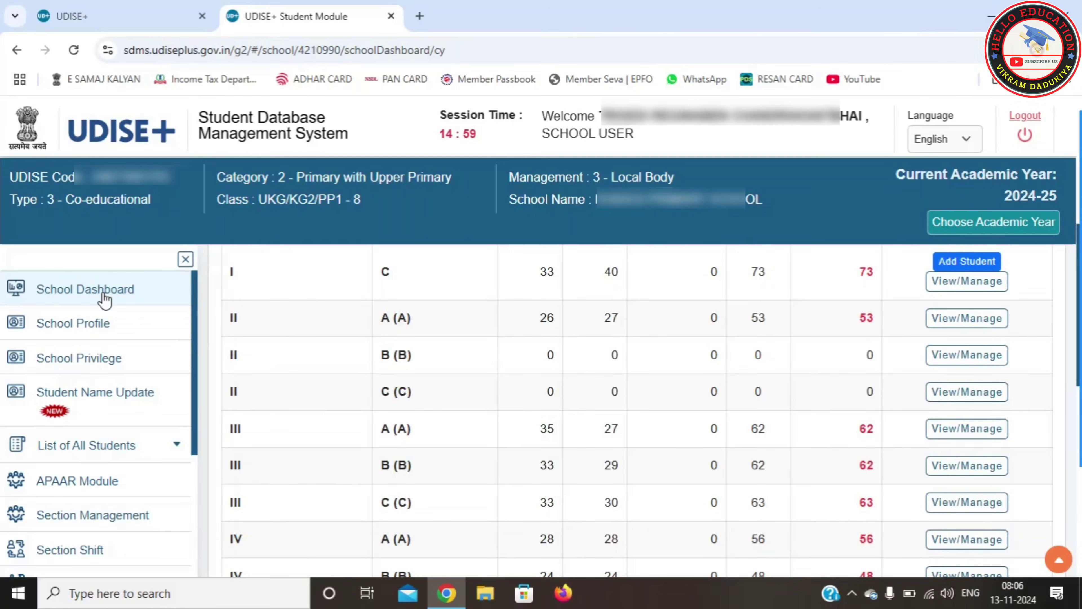
scroll(386, 383, up, 5)
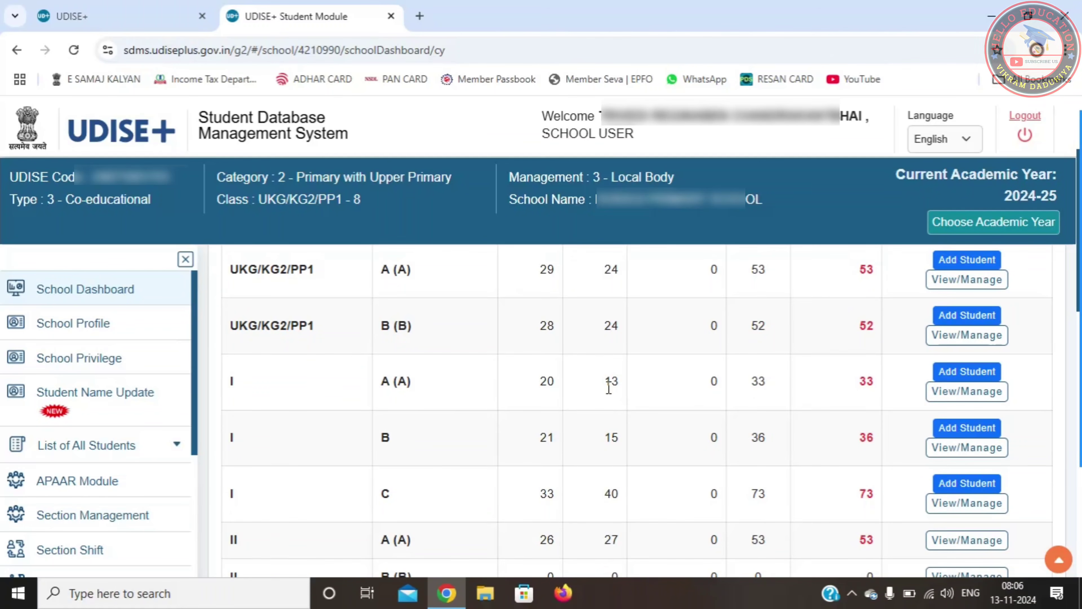
click(945, 393)
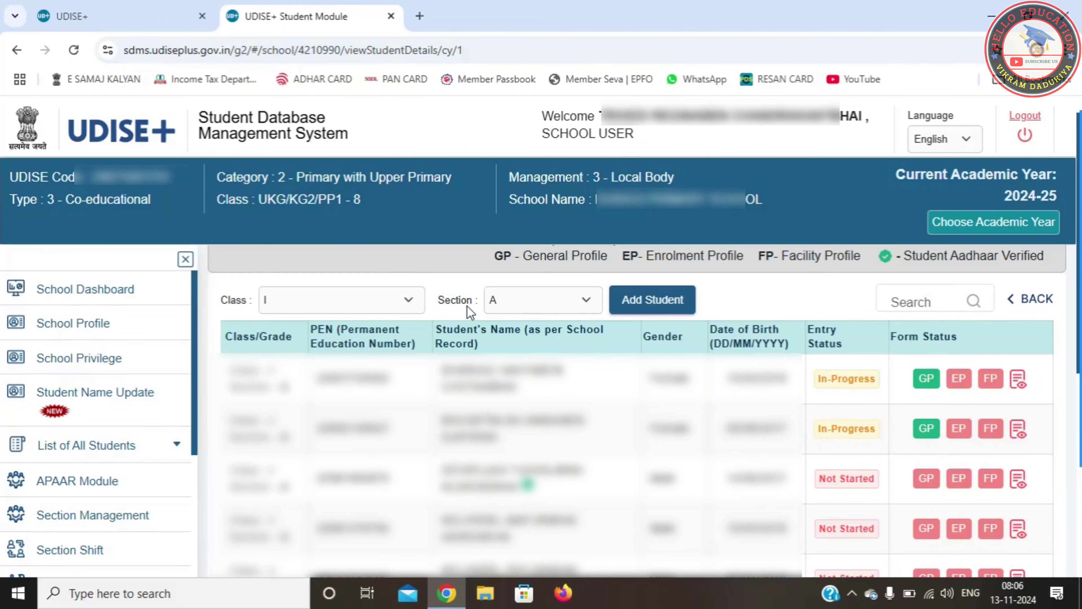
click(523, 299)
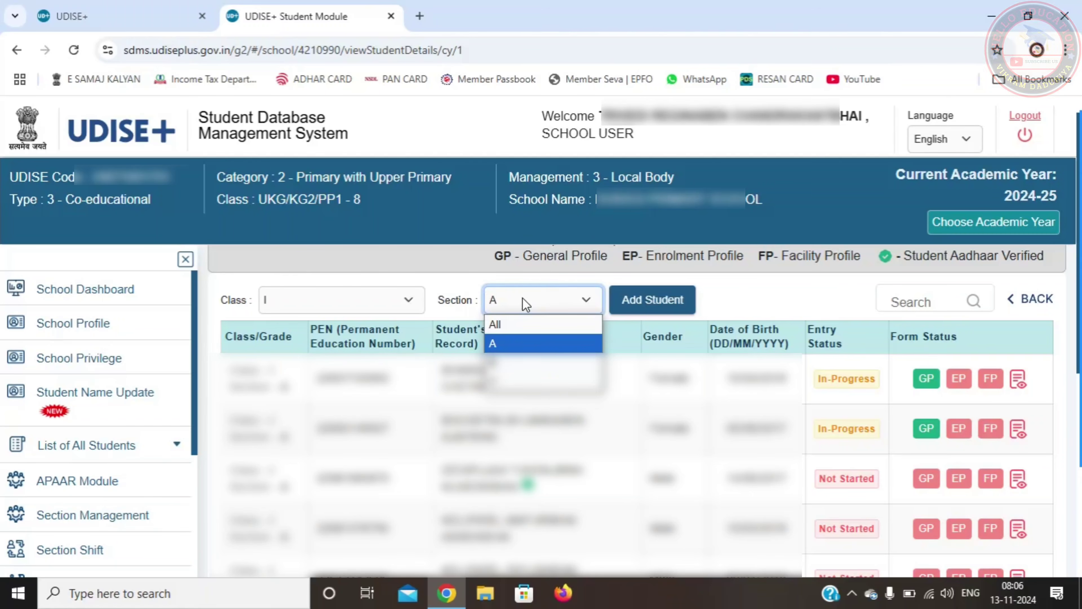
click(754, 294)
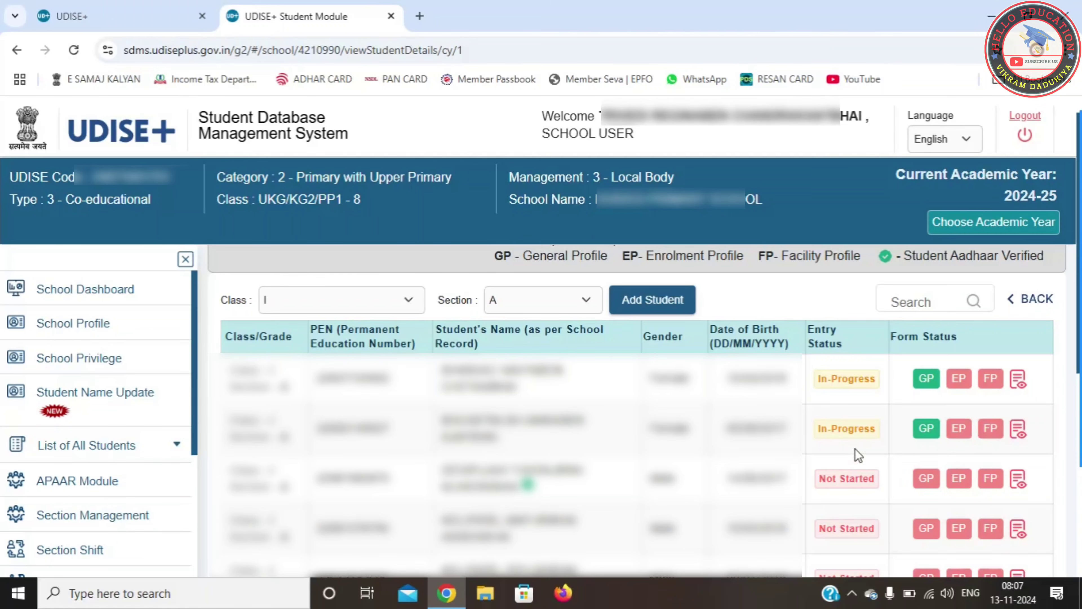
Open the General Profile of the third listed student and enable changing the AADHAAR details in SDMS.
click(926, 481)
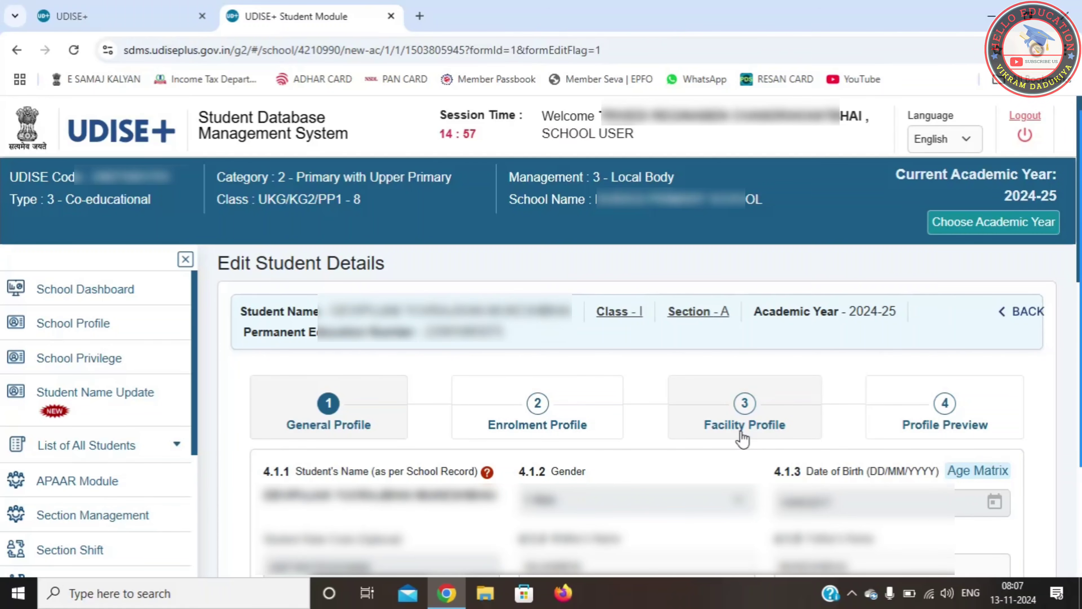
scroll(618, 385, down, 3)
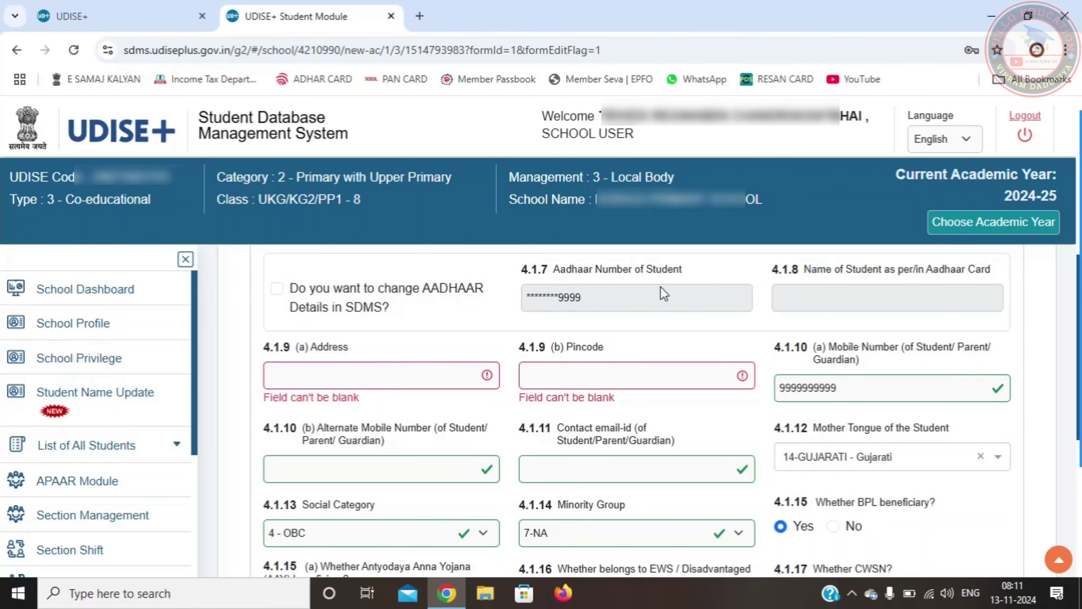
click(277, 290)
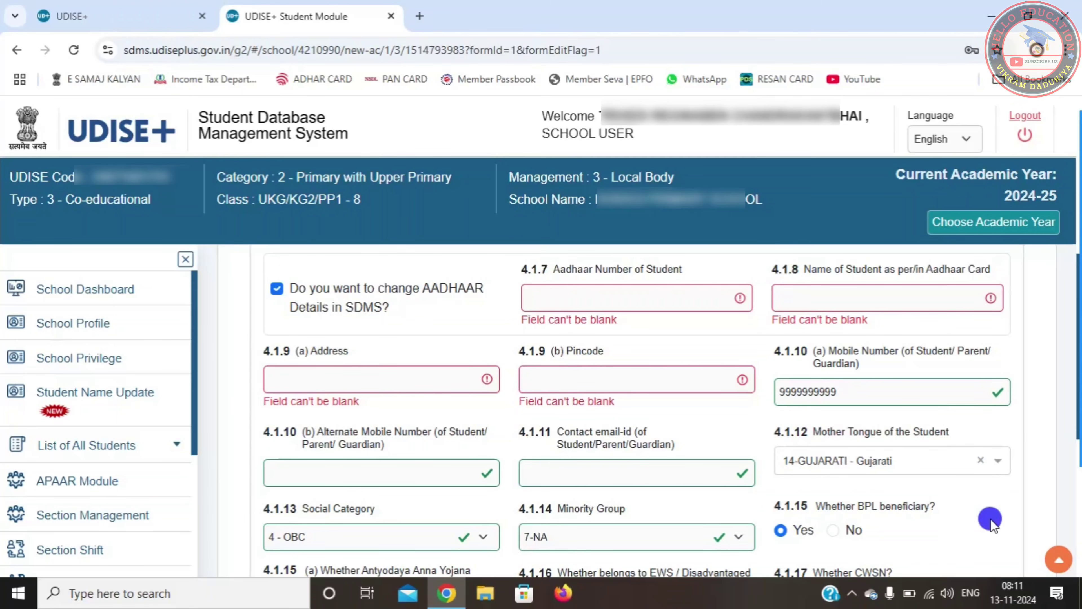
Set the student's social category to 4 - OBC and minority group to 7-NA.
scroll(990, 518, down, 2)
scroll(990, 518, down, 3)
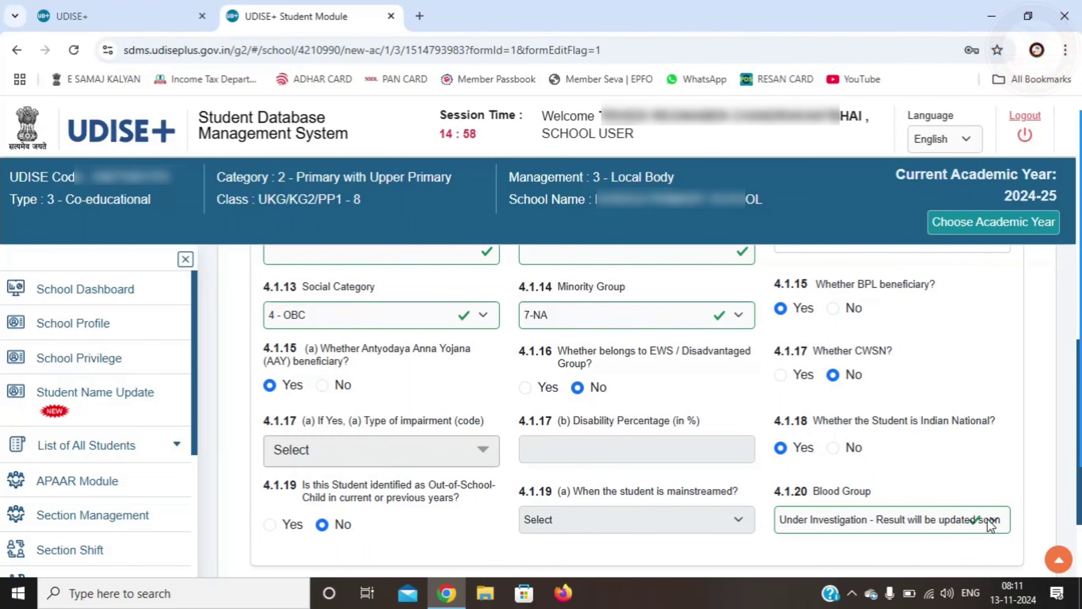
click(321, 307)
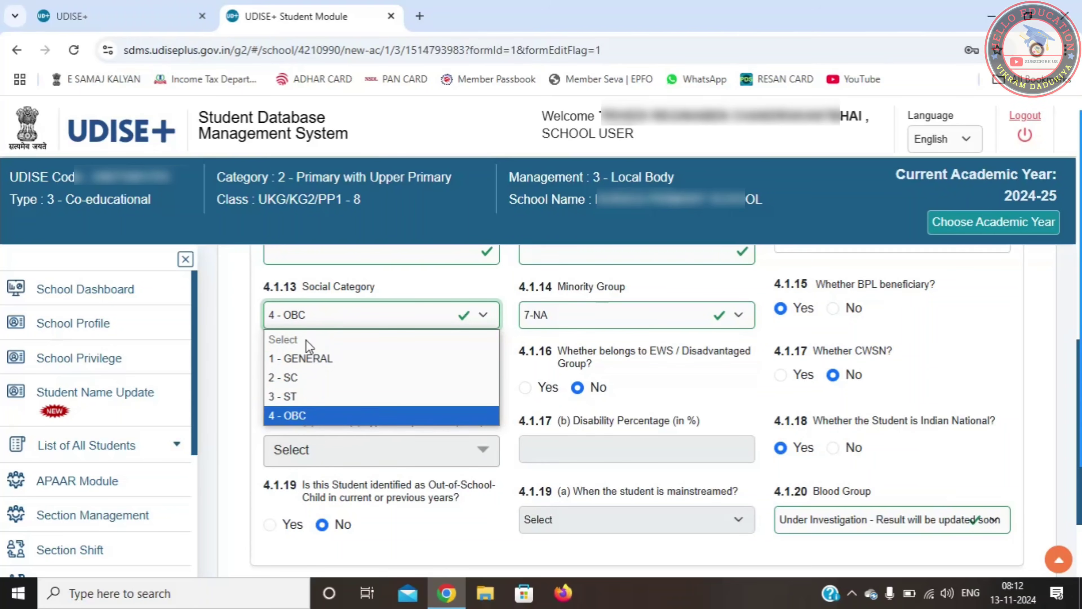
click(302, 416)
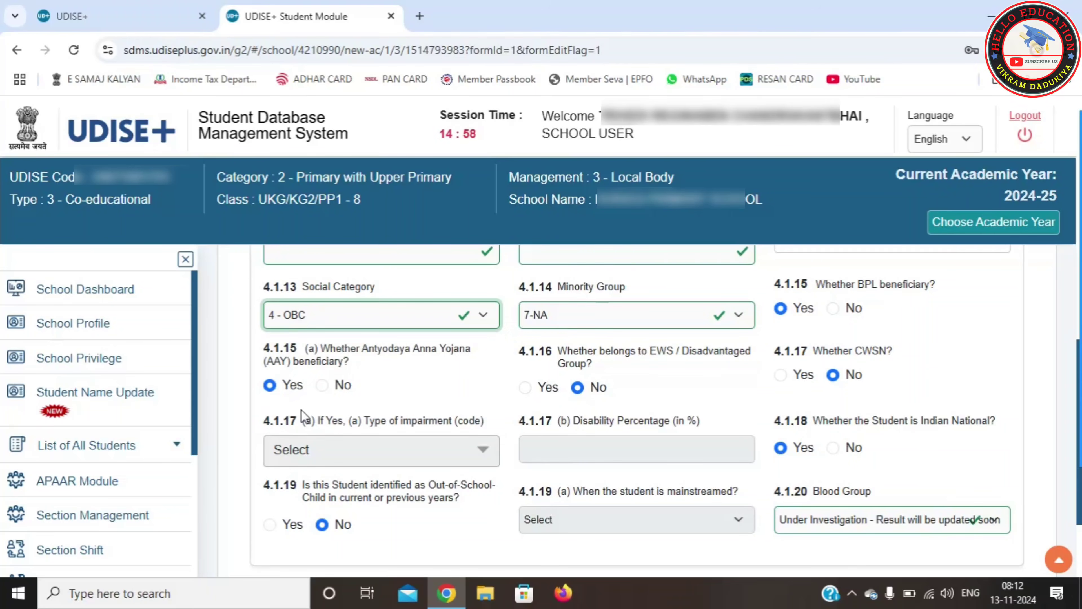
click(549, 317)
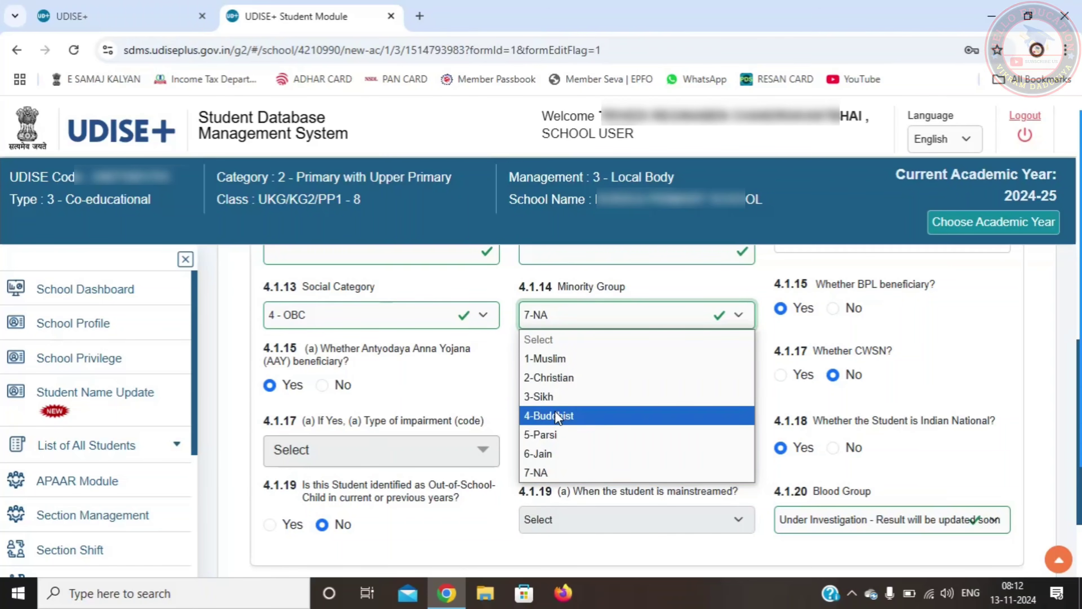
click(554, 470)
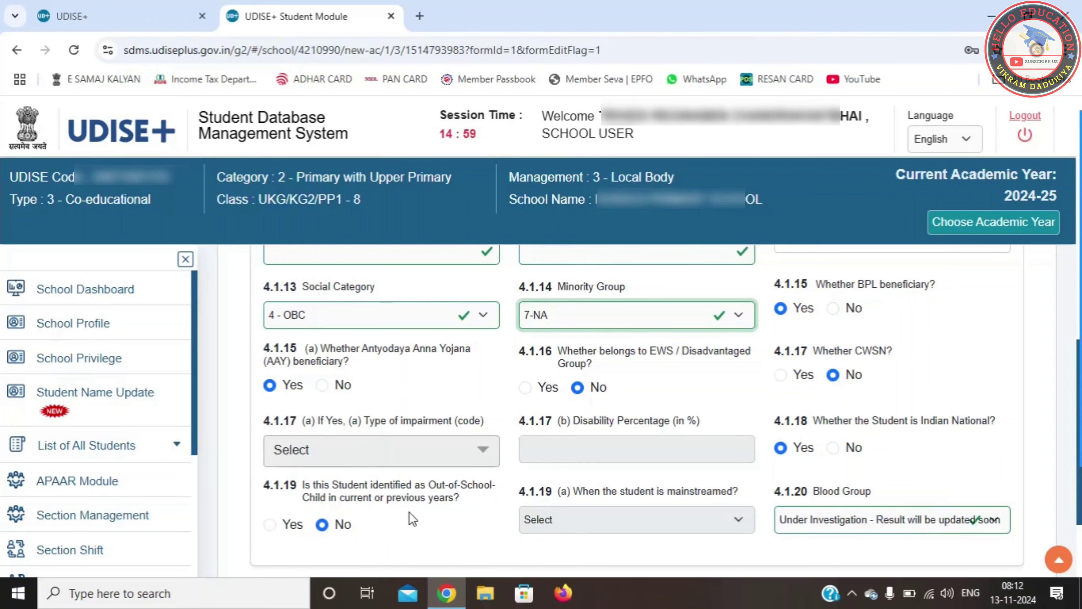
Set the student's blood group to "Under Investigation - Result will be updated soon".
click(415, 519)
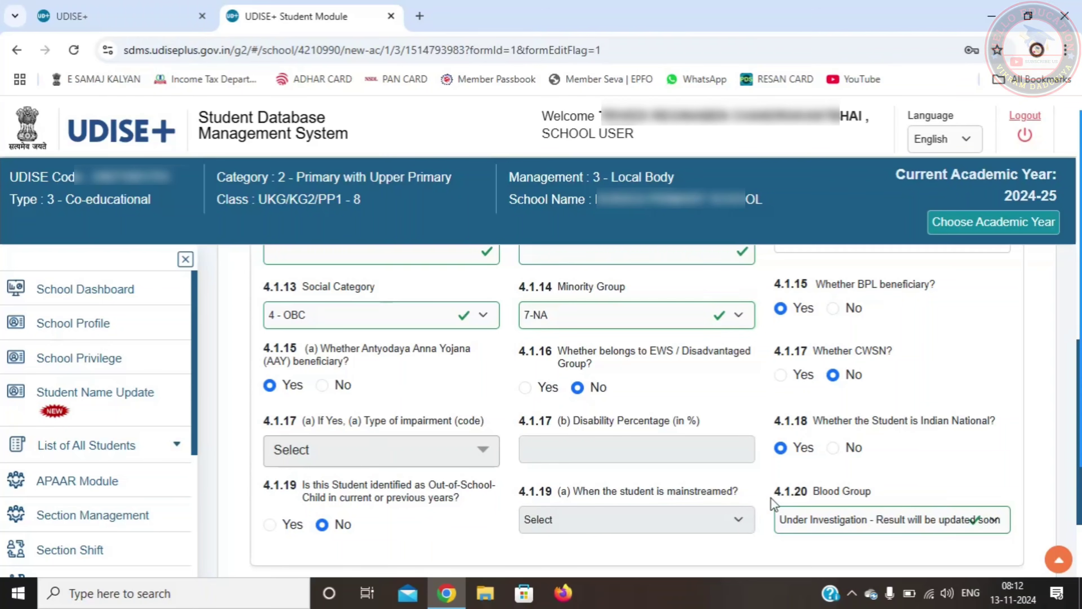
click(815, 529)
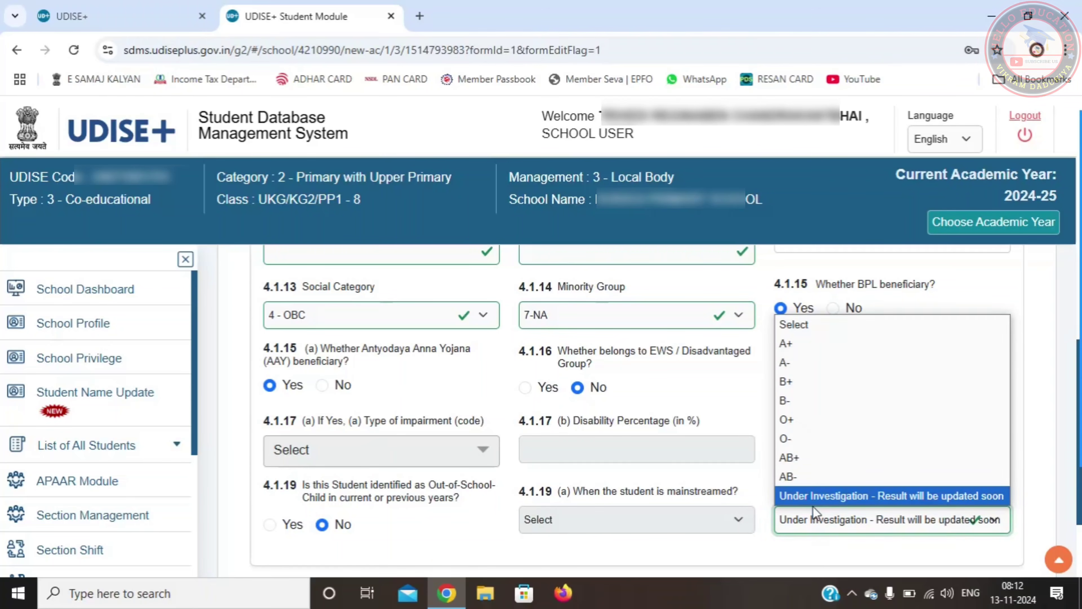
click(813, 495)
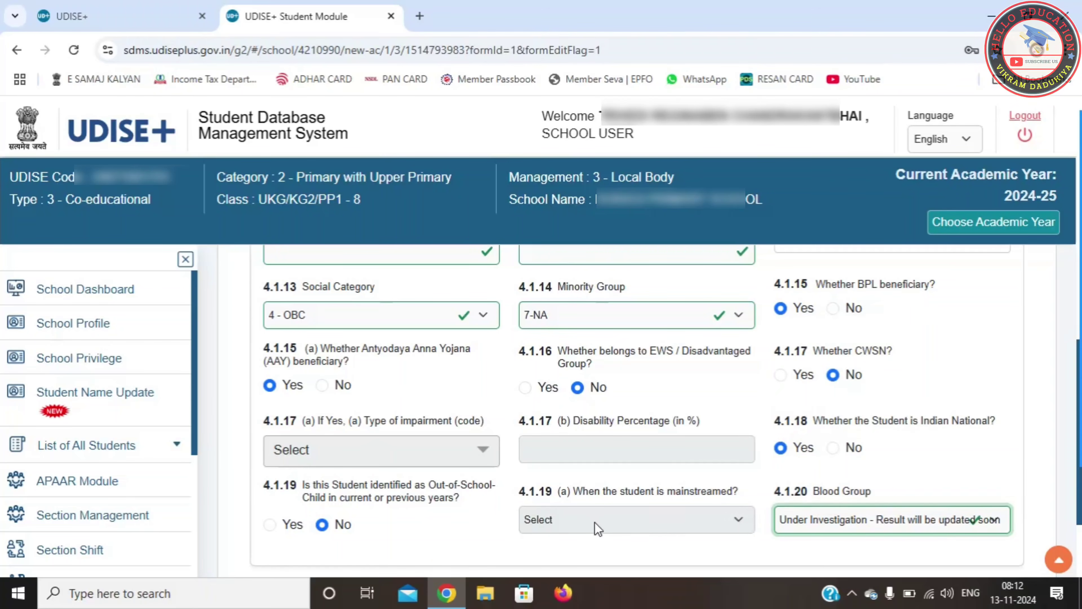
click(501, 541)
Save the student's General Profile and proceed to the Enrolment Profile.
scroll(501, 542, down, 2)
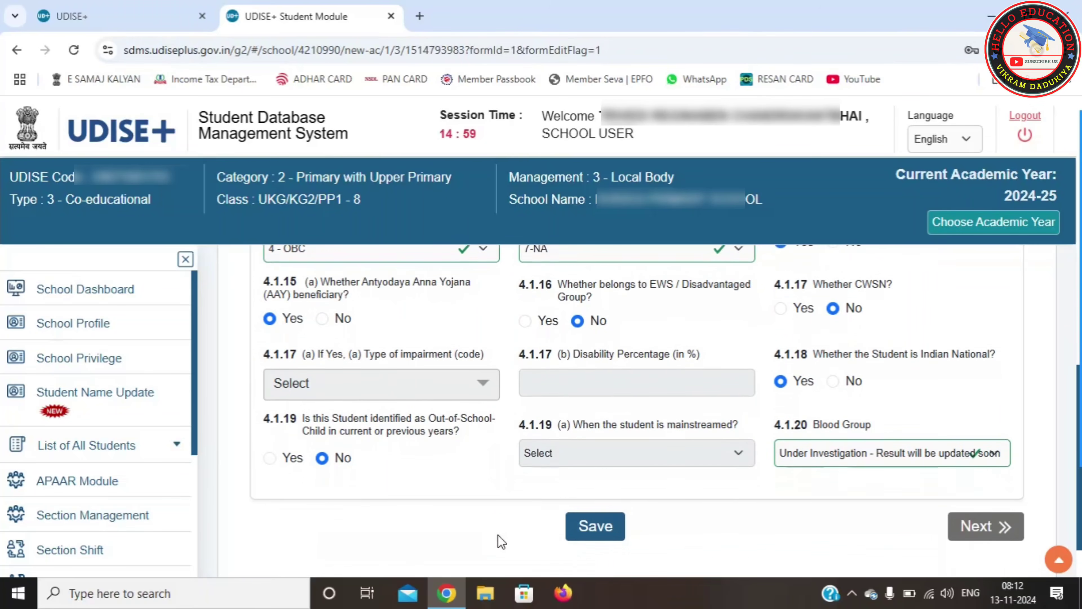
click(595, 498)
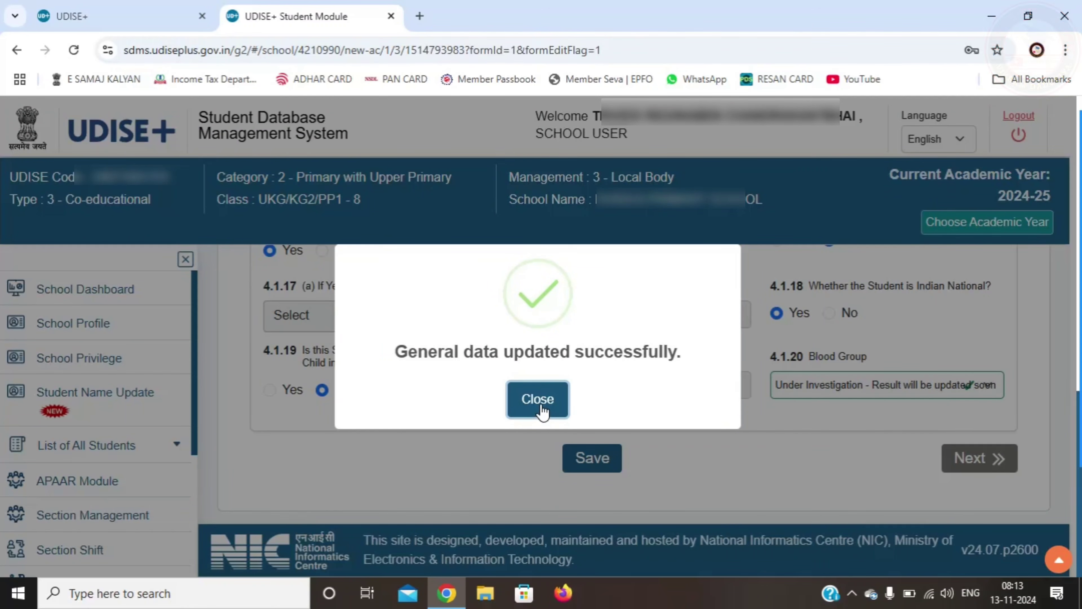
click(538, 401)
click(986, 459)
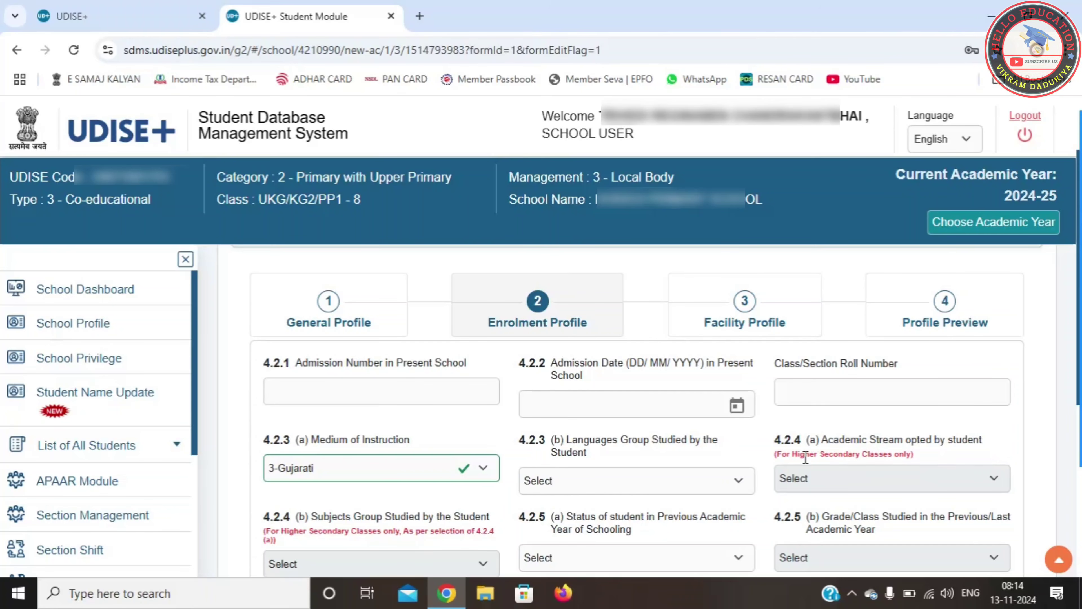
click(409, 529)
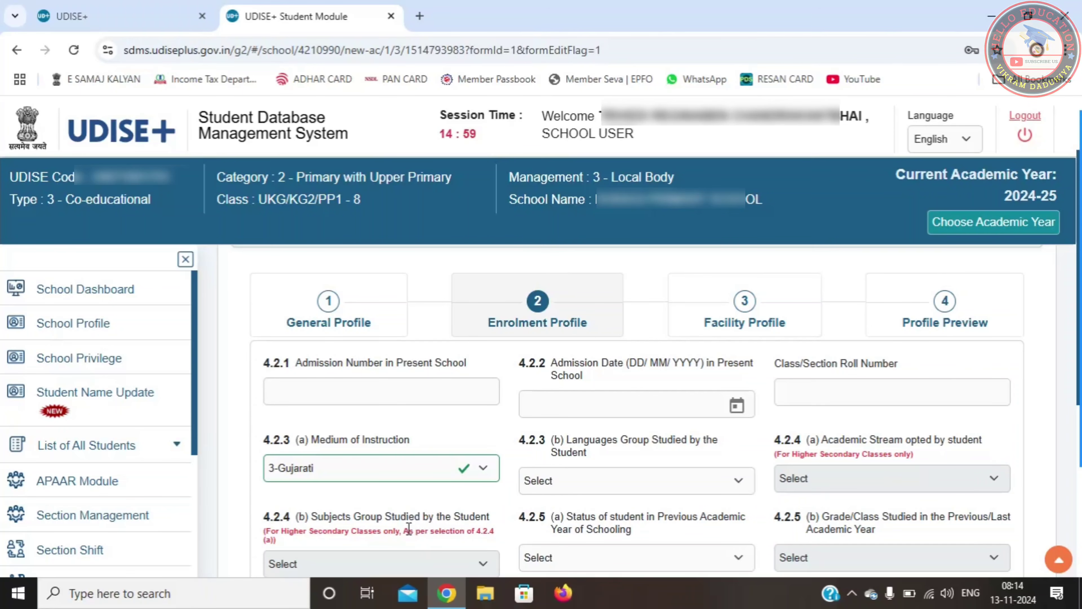
Set the student's status in the previous academic year to 3-Anganwadi/ECCE Center and proceed to the Facility Profile.
scroll(408, 529, down, 4)
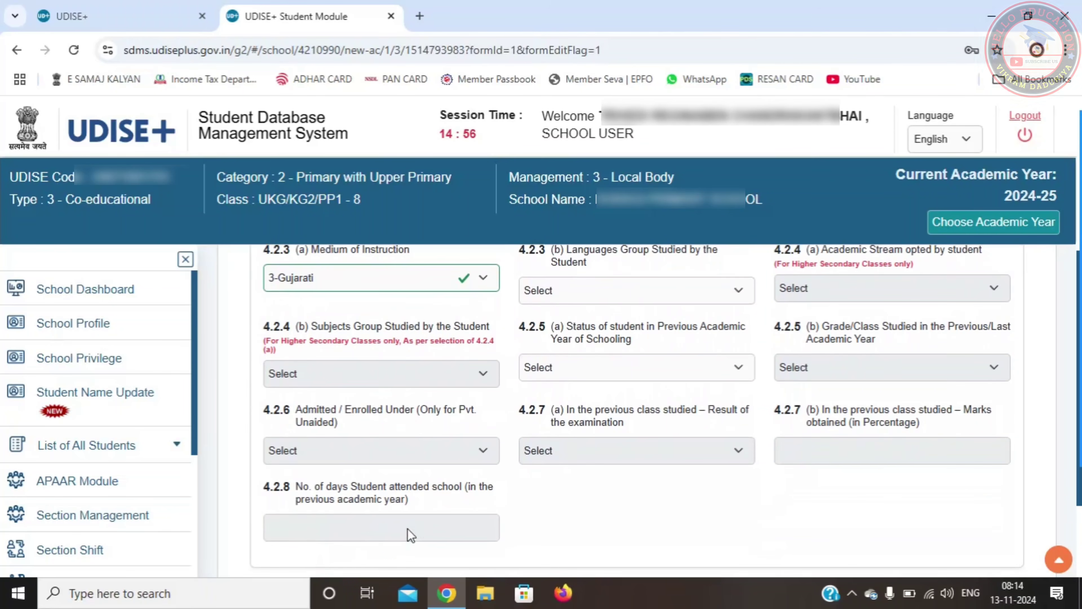
click(582, 366)
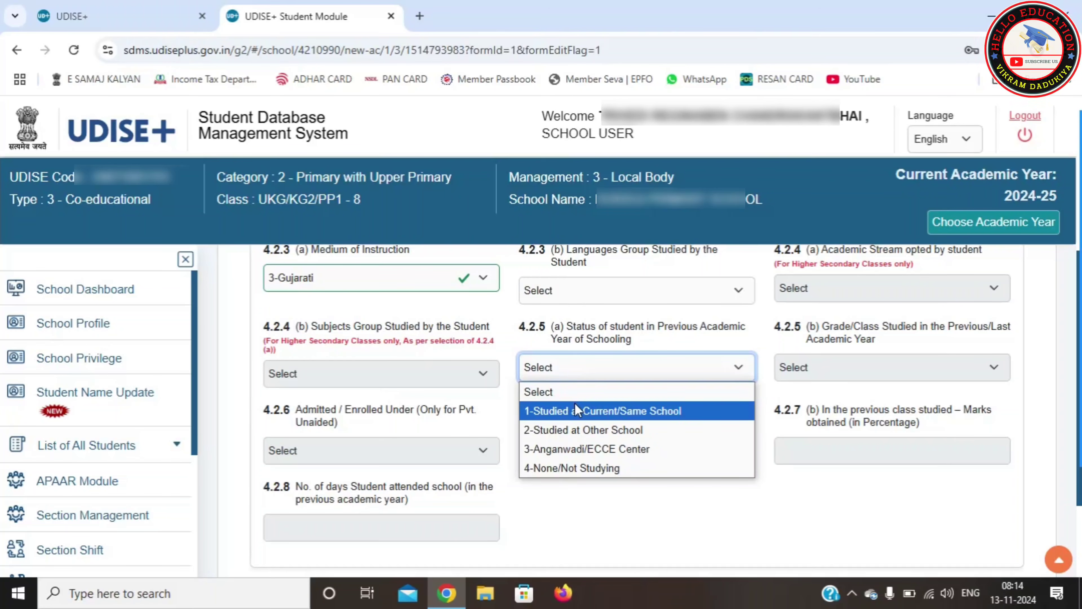
click(575, 449)
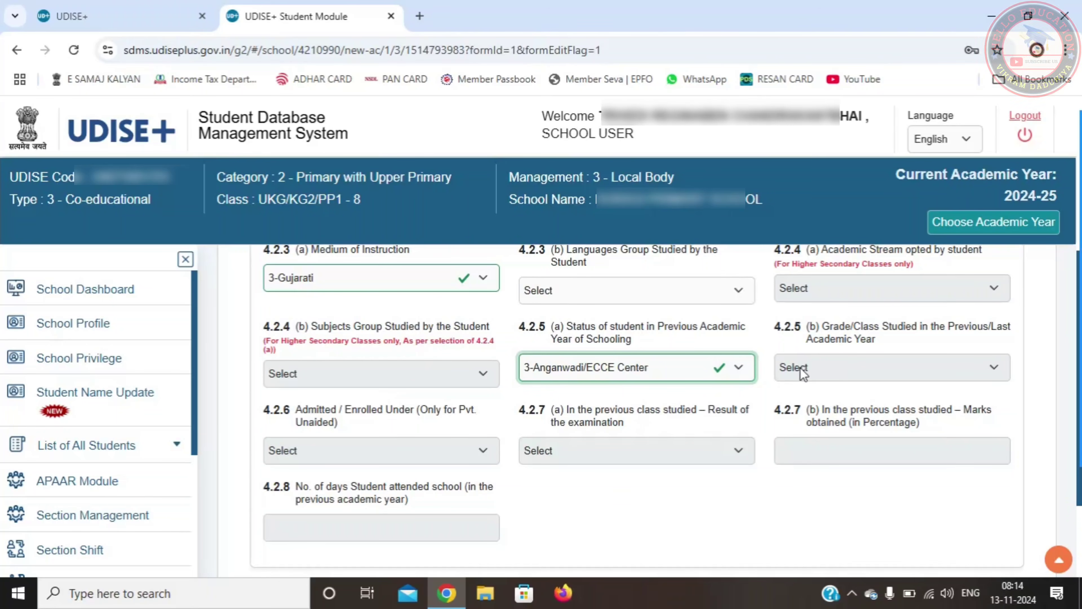
click(693, 367)
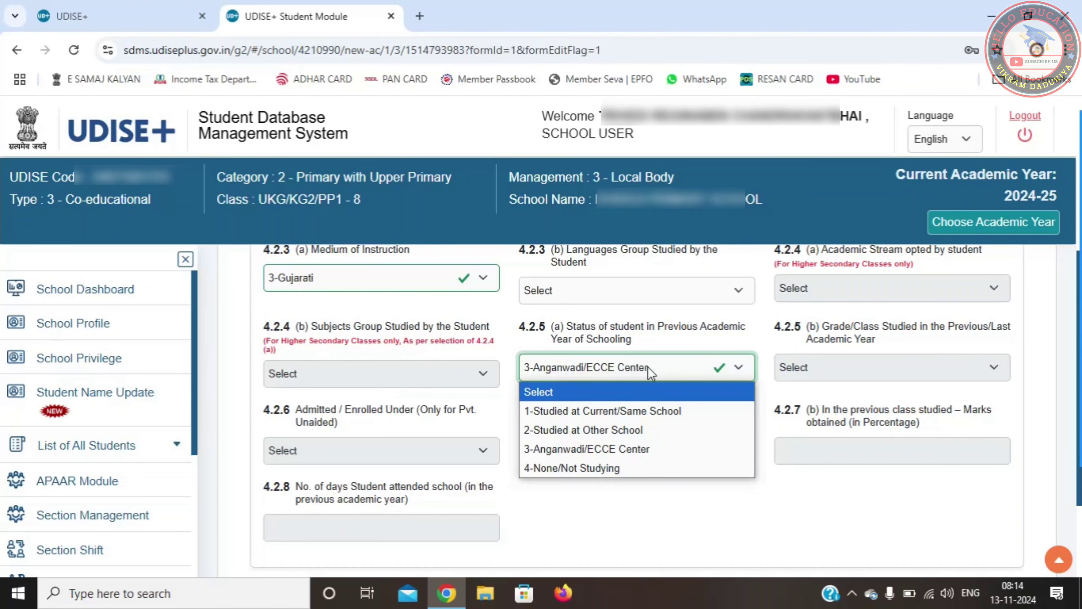
click(647, 366)
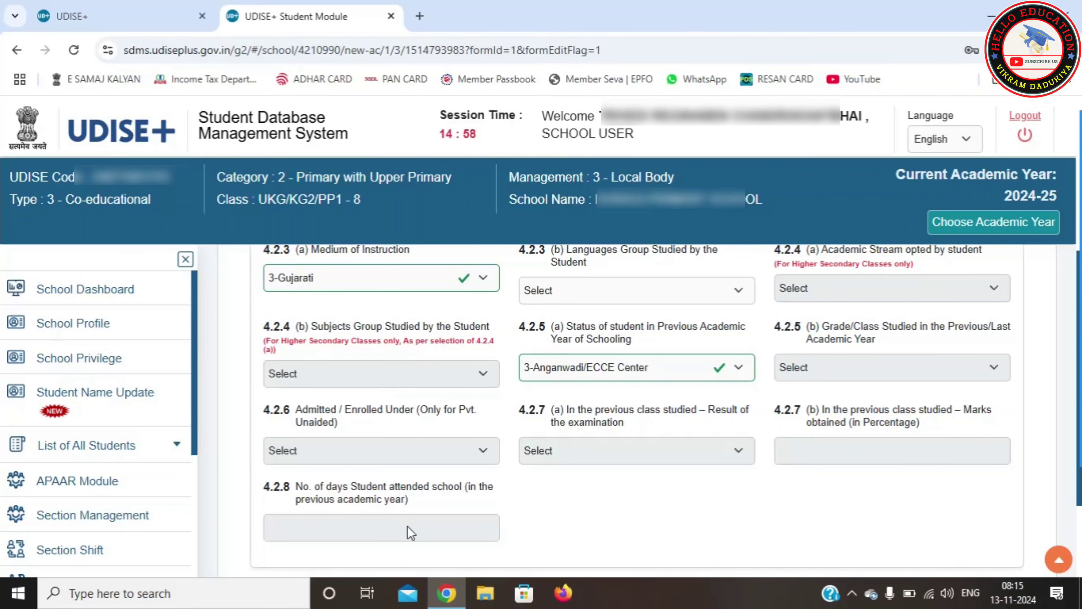
scroll(579, 521, down, 2)
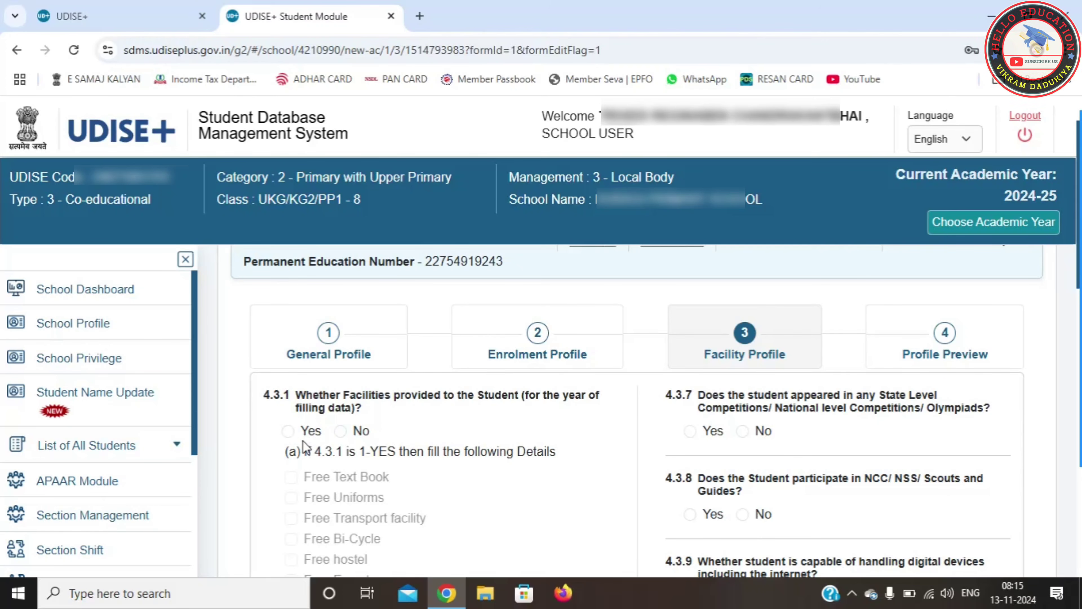
Mark facilities as provided to the student and select Free Text Book, Free Uniforms and Other.
click(286, 429)
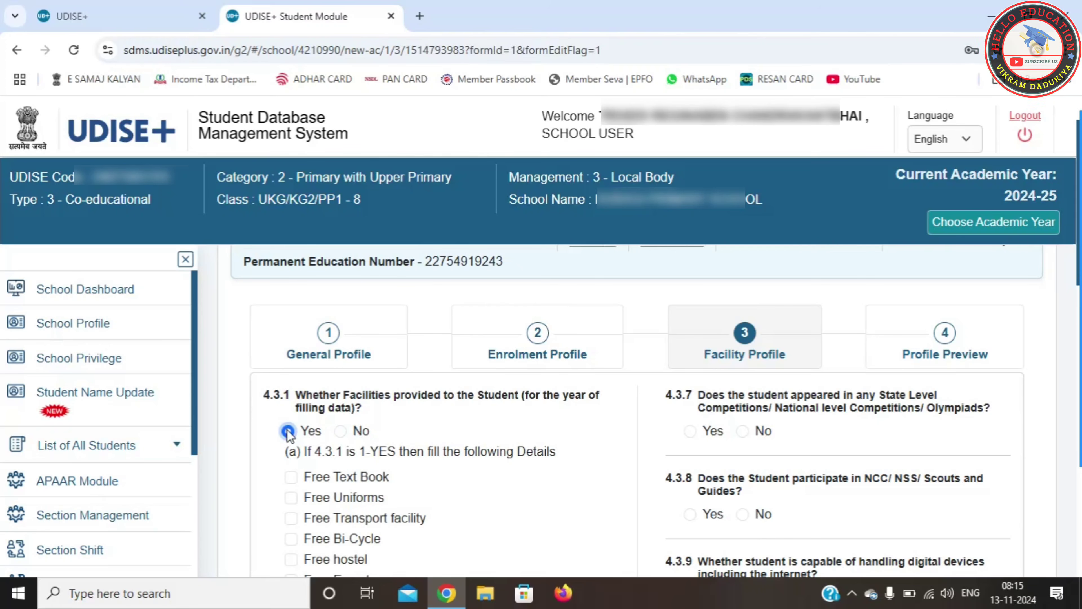
click(264, 484)
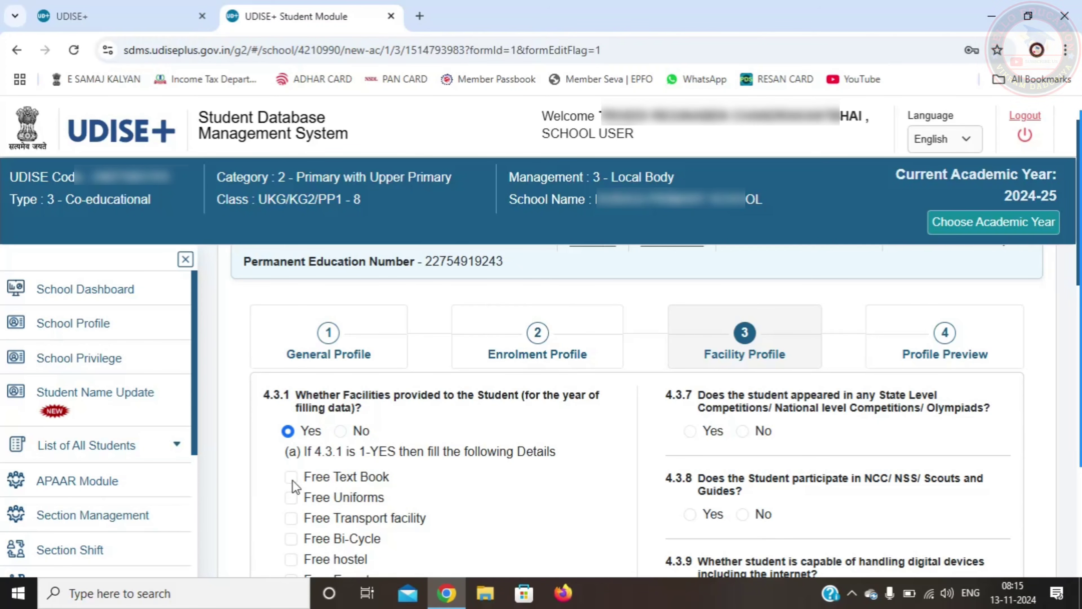
scroll(275, 482, down, 1)
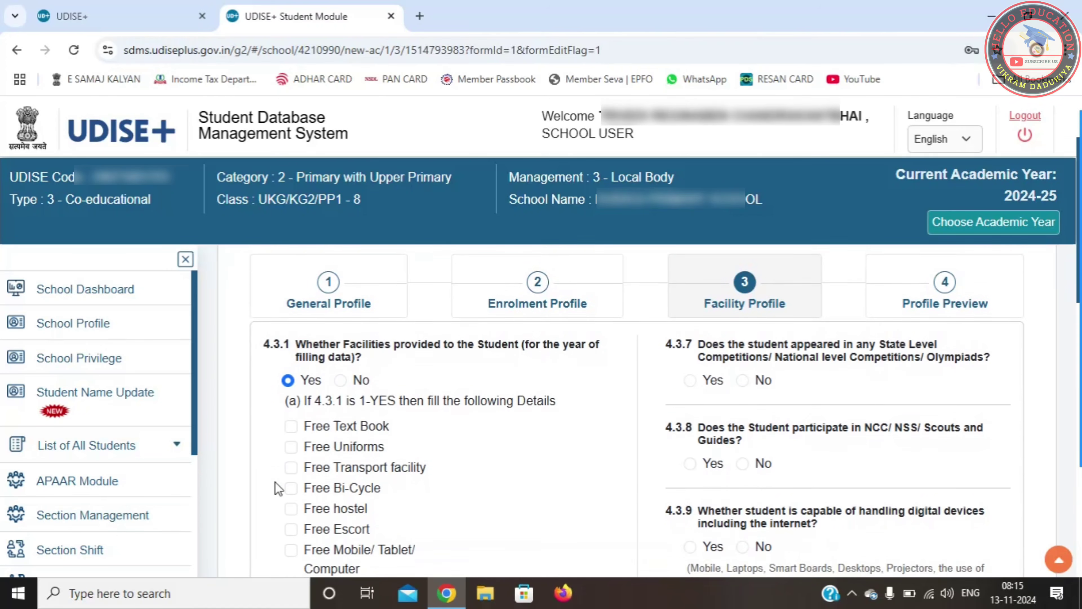
scroll(276, 482, down, 2)
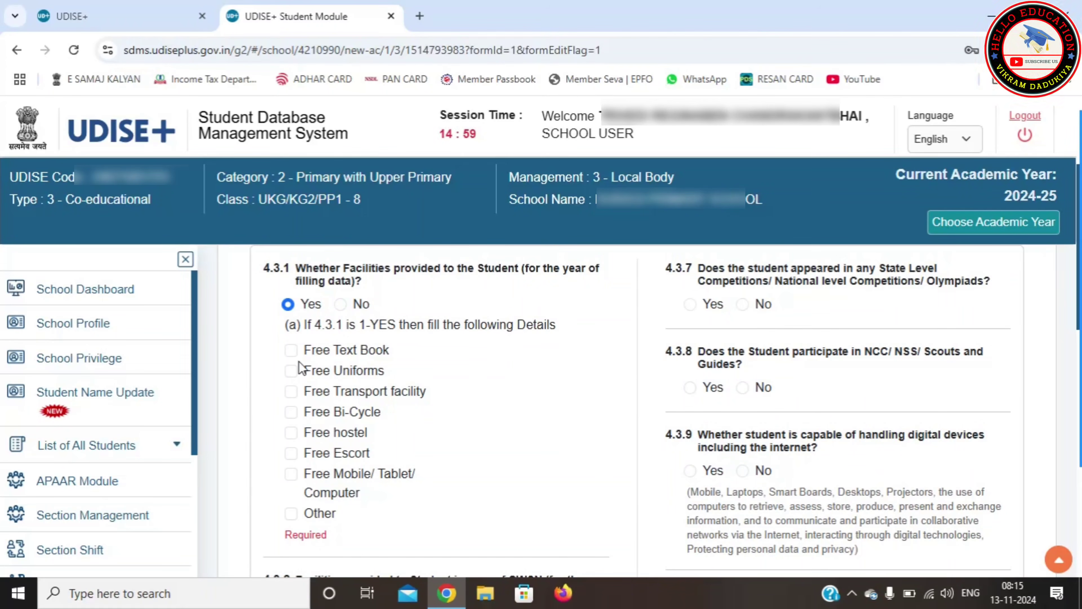
click(291, 351)
click(290, 371)
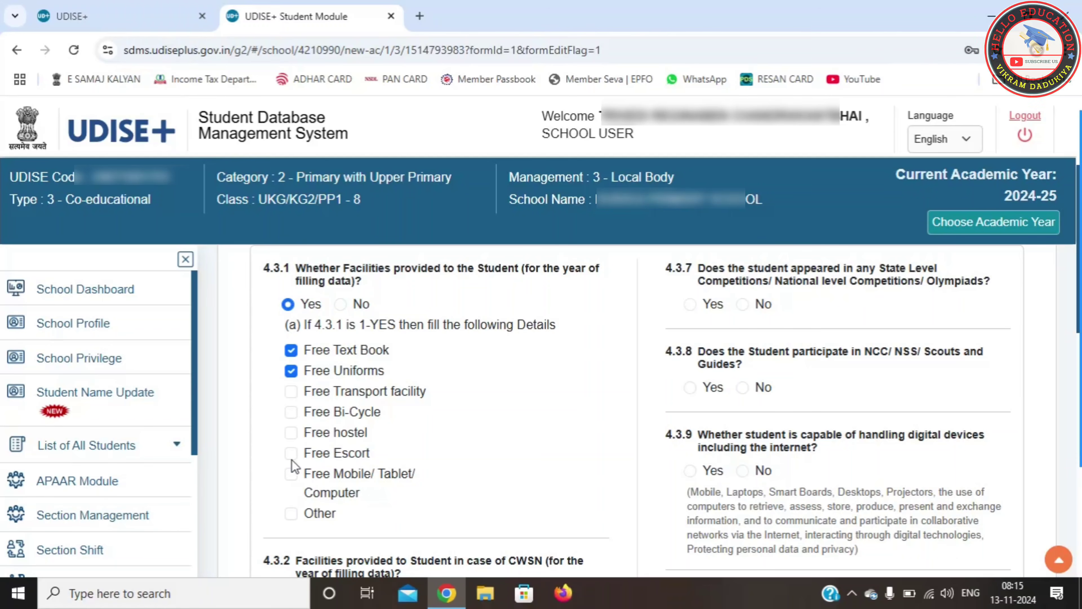
click(298, 514)
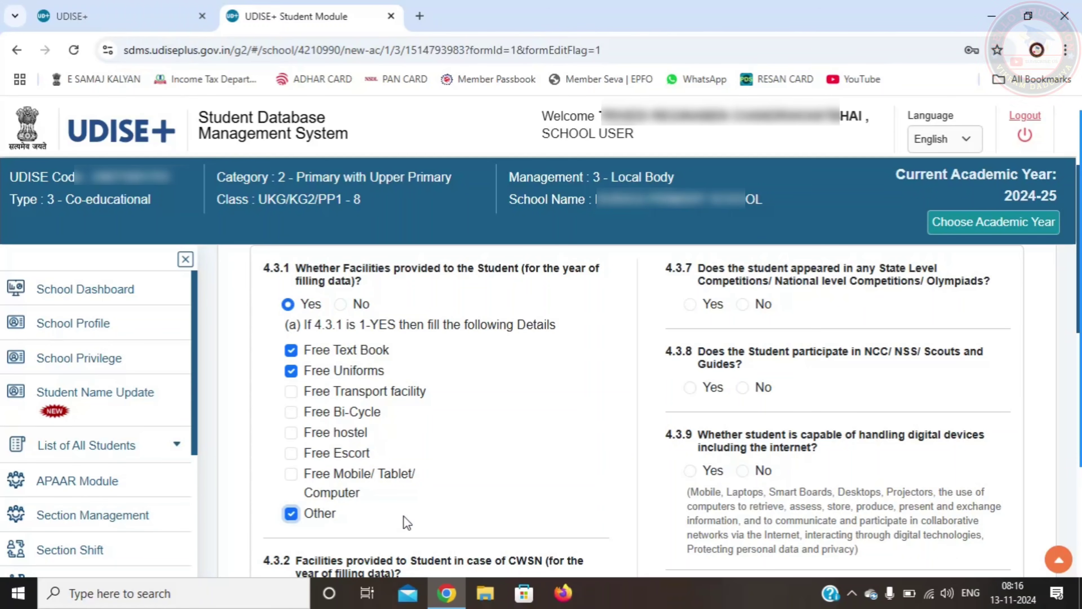
Answer No to the questions on state or national competitions, NCC/NSS/Scouts and Guides participation, and handling digital devices.
scroll(407, 522, down, 5)
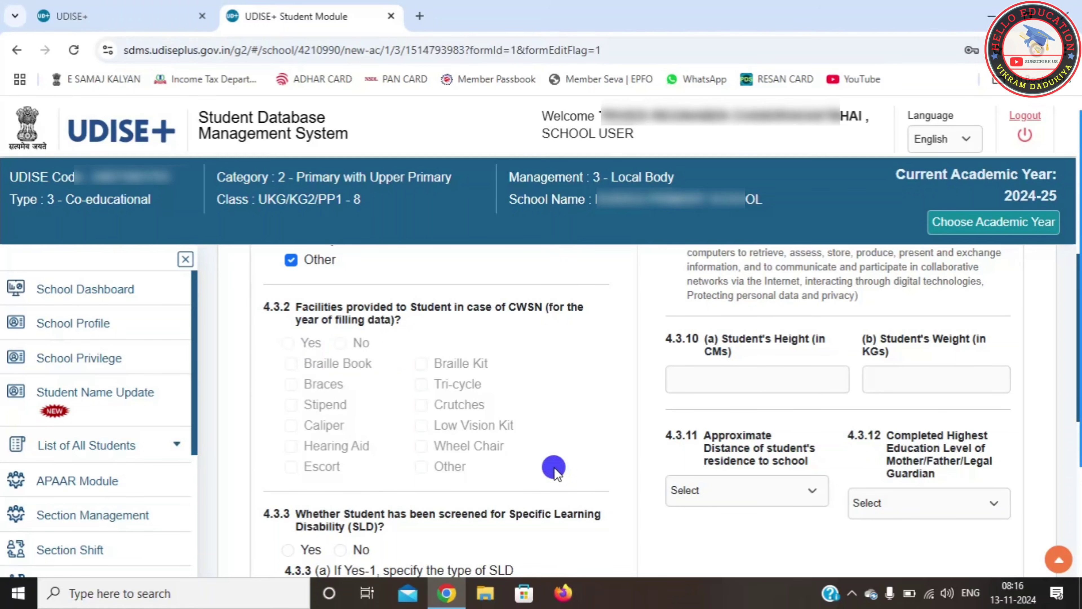
scroll(553, 467, down, 4)
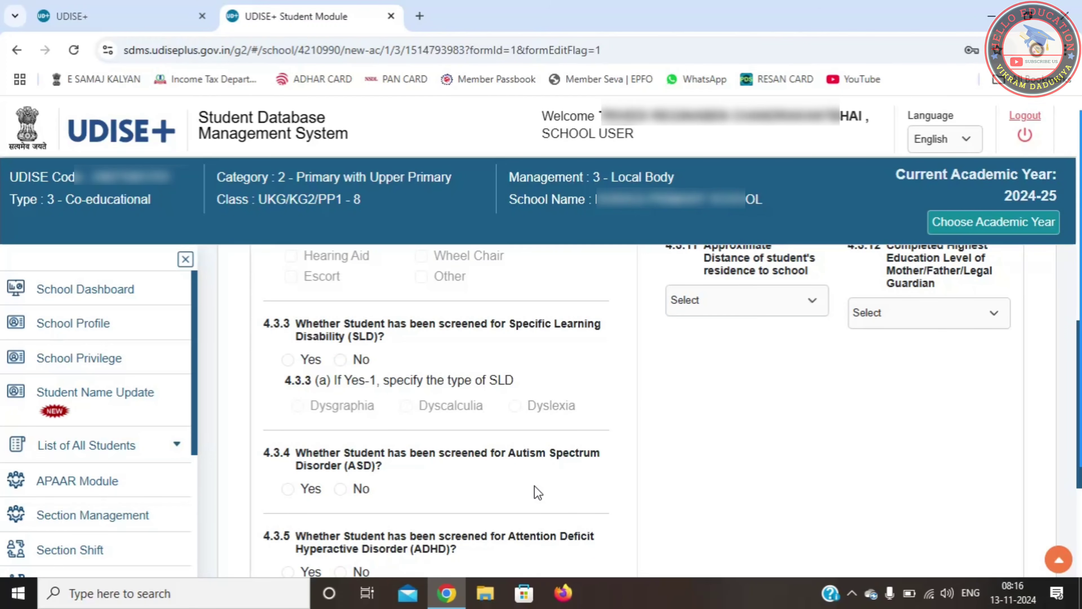
scroll(534, 486, down, 2)
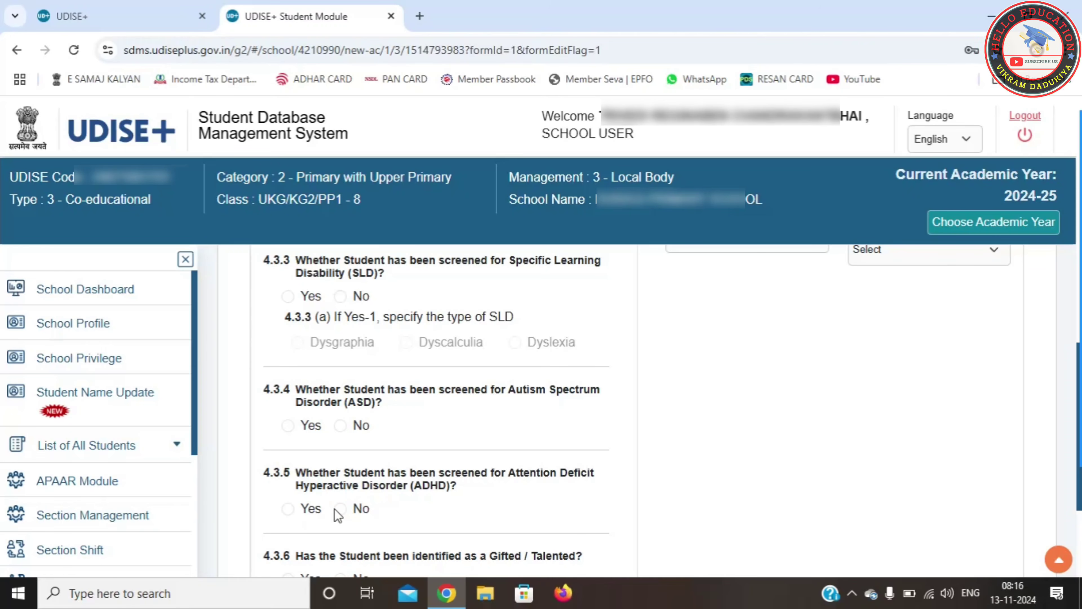
scroll(459, 527, down, 1)
scroll(458, 528, down, 3)
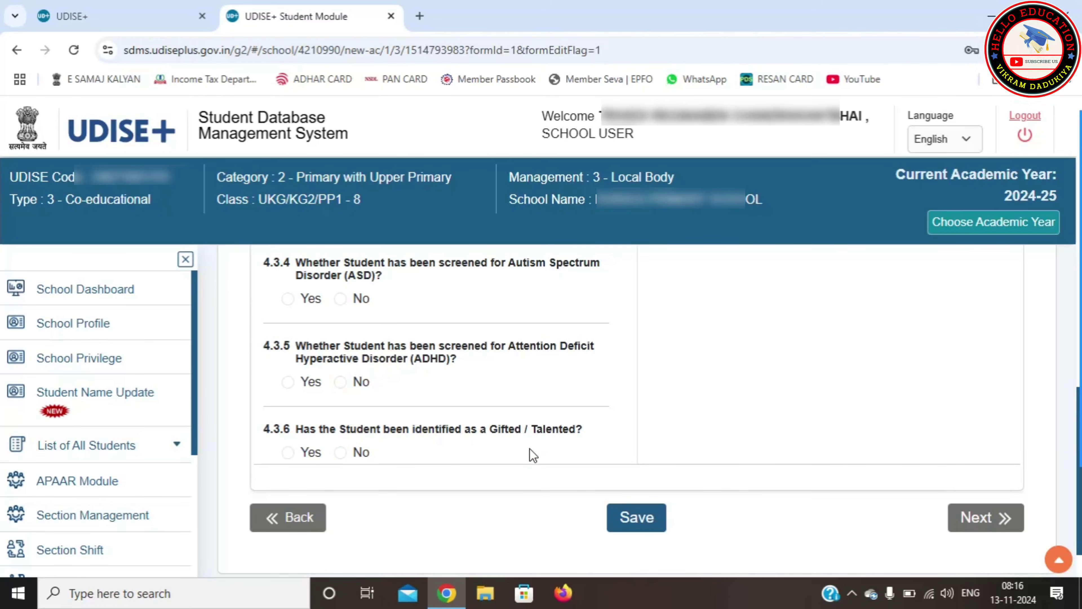
scroll(495, 423, up, 10)
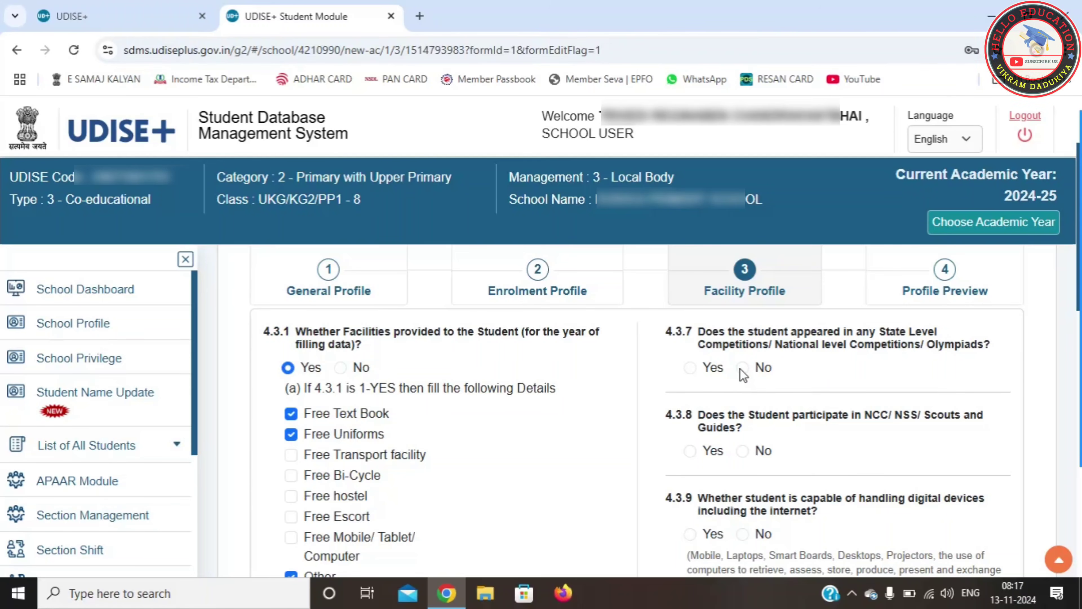
click(745, 455)
scroll(776, 472, down, 3)
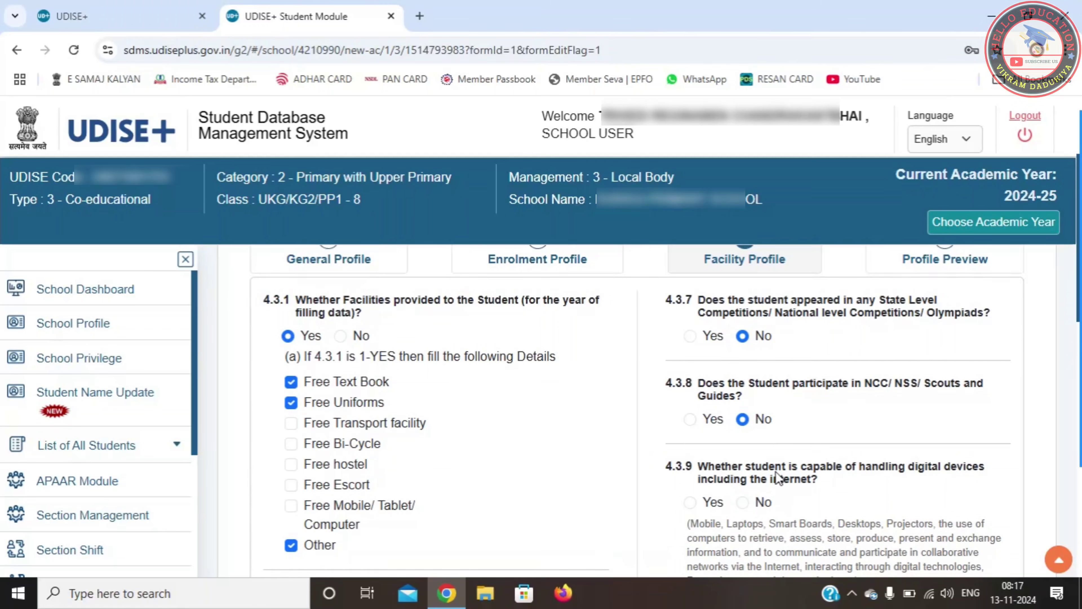
scroll(776, 473, down, 1)
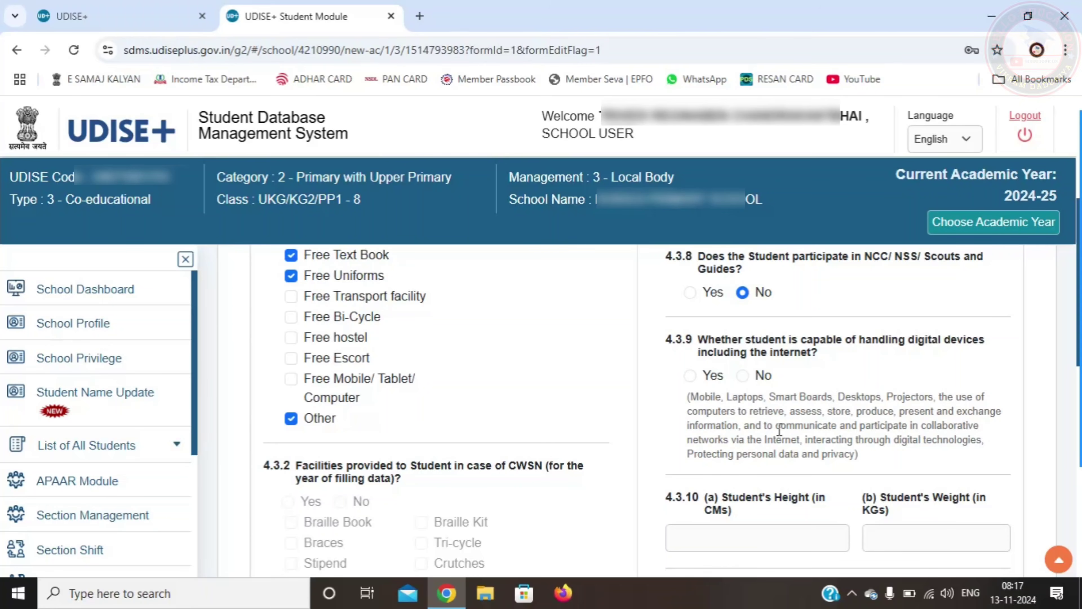
click(742, 376)
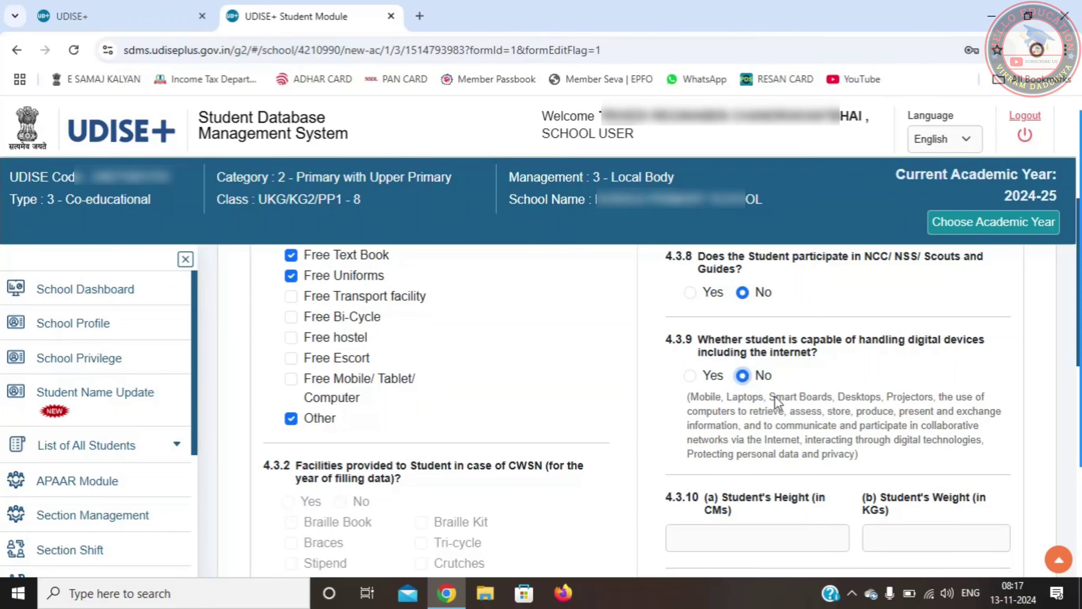
Set the distance from residence to school to 1 - Less than 1 km and the parent or guardian's highest education to 1 - Primary.
scroll(796, 418, down, 3)
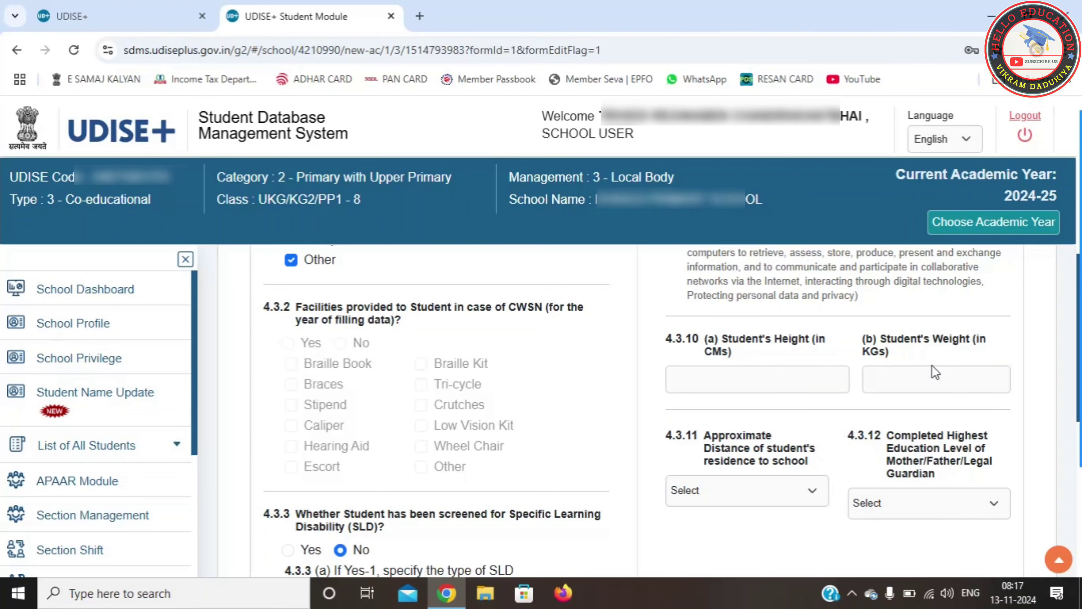
click(735, 496)
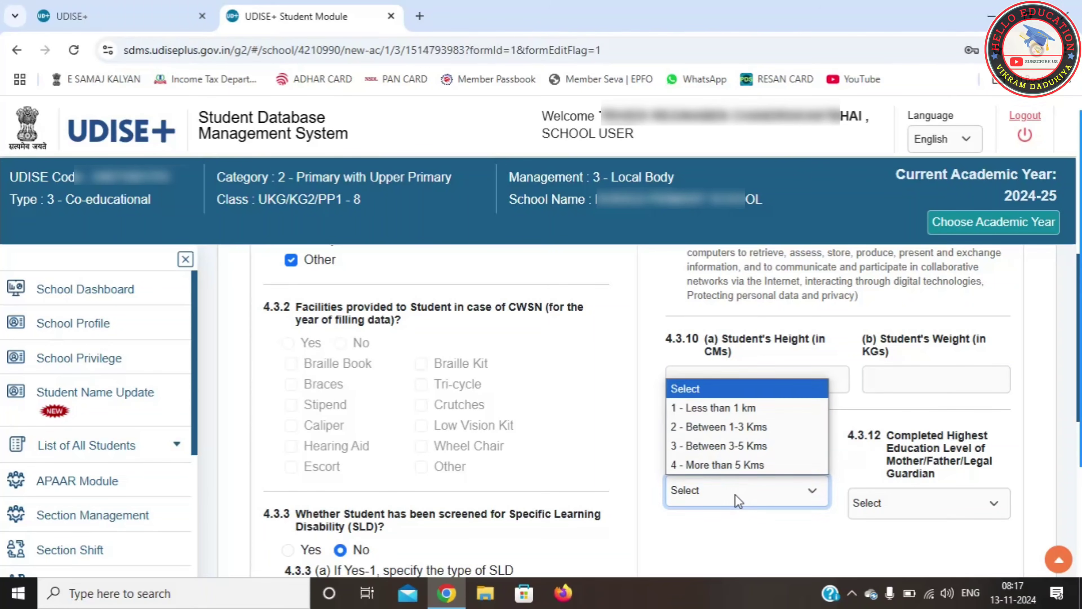
click(710, 411)
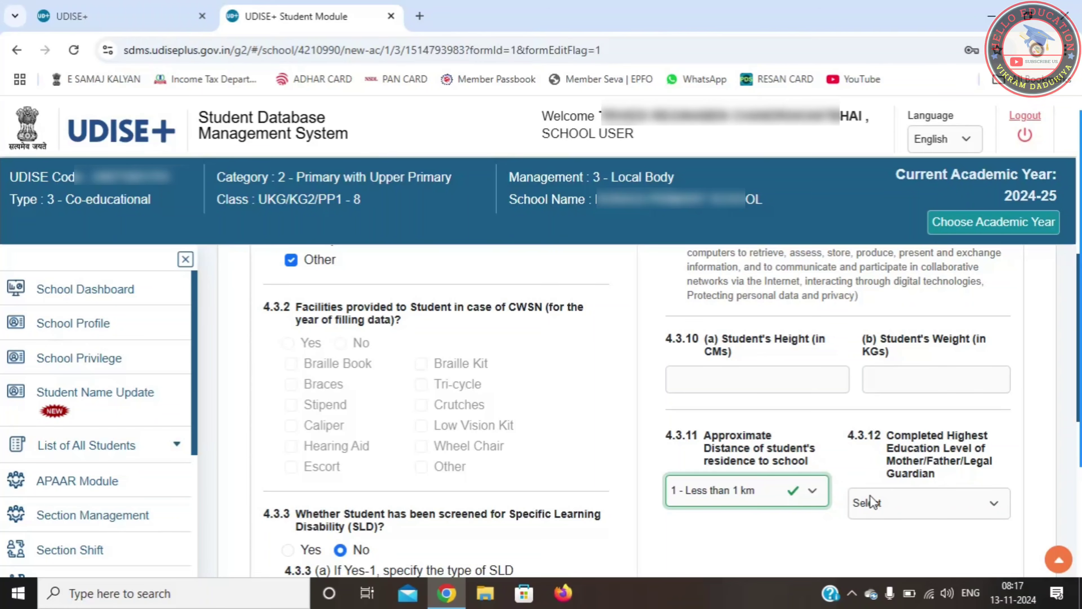
click(873, 503)
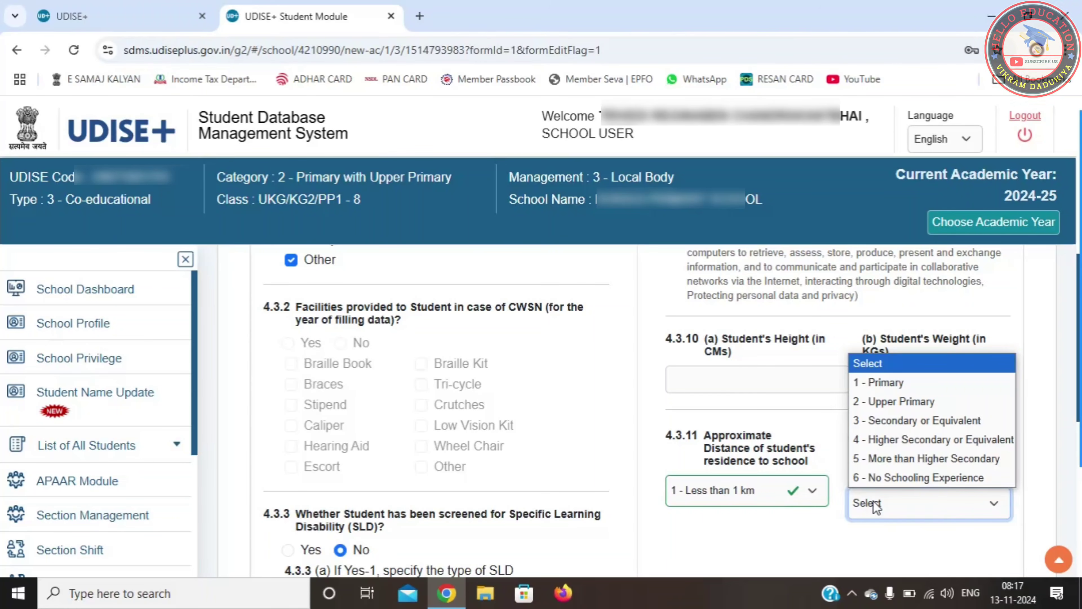
click(871, 383)
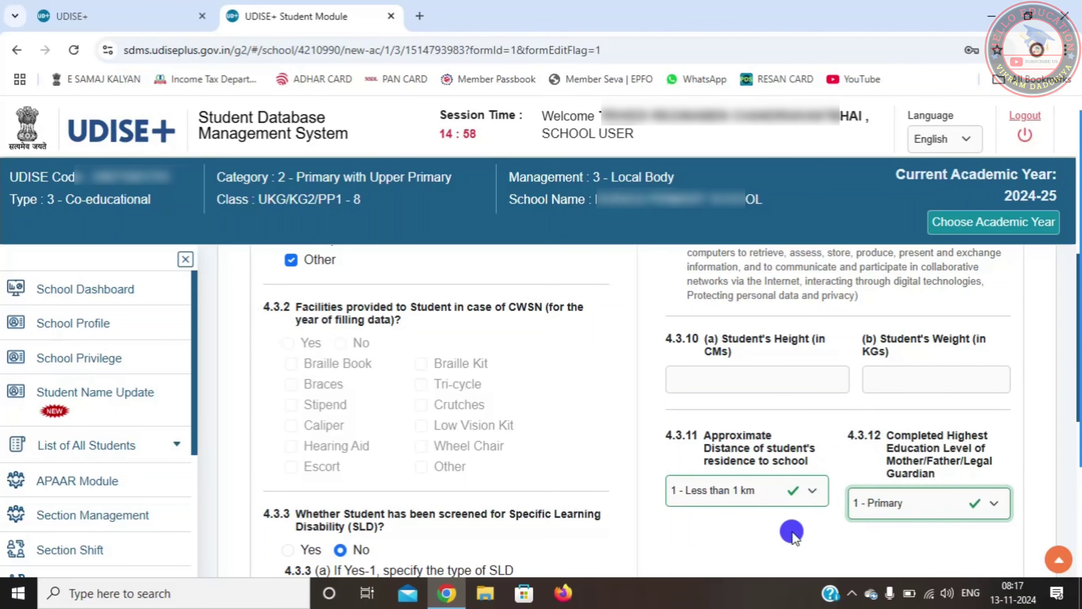
Complete the student's data from the Profile Preview and return to the Student Dashboard.
scroll(793, 531, down, 2)
scroll(793, 535, down, 6)
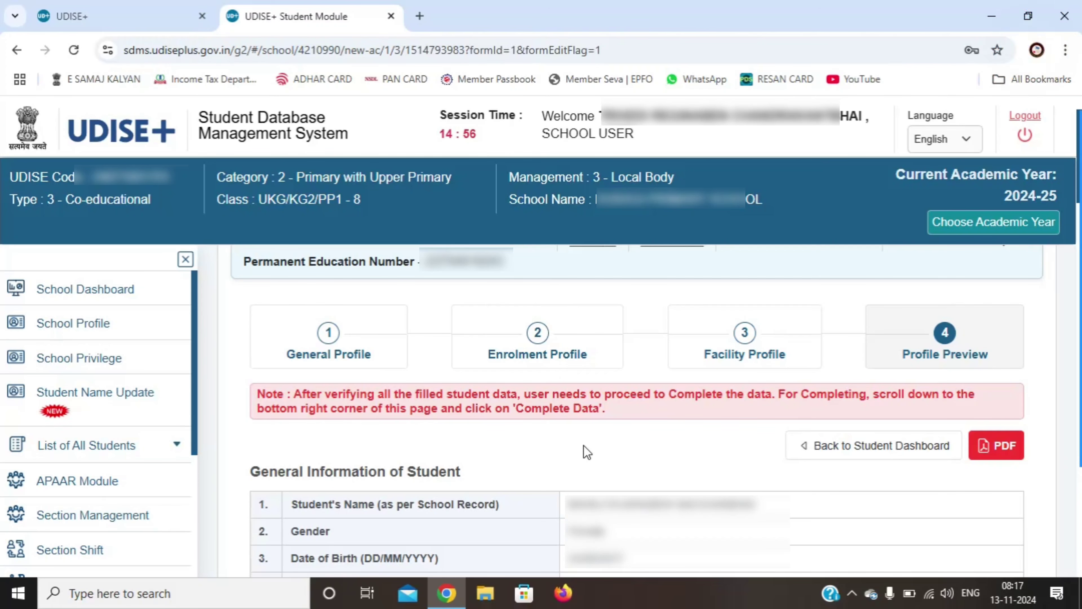
scroll(584, 445, down, 15)
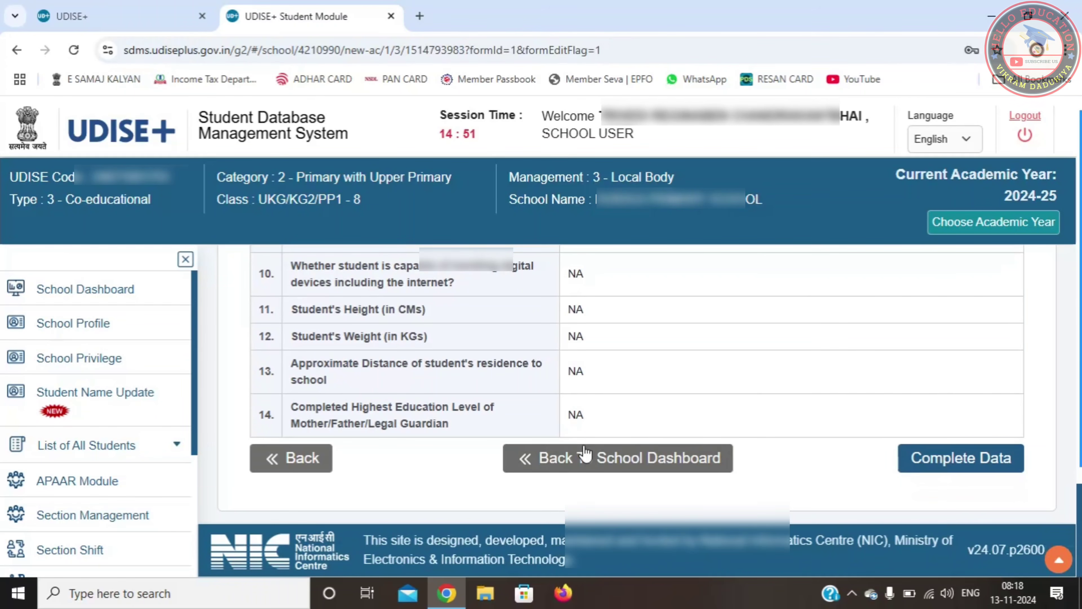
click(951, 458)
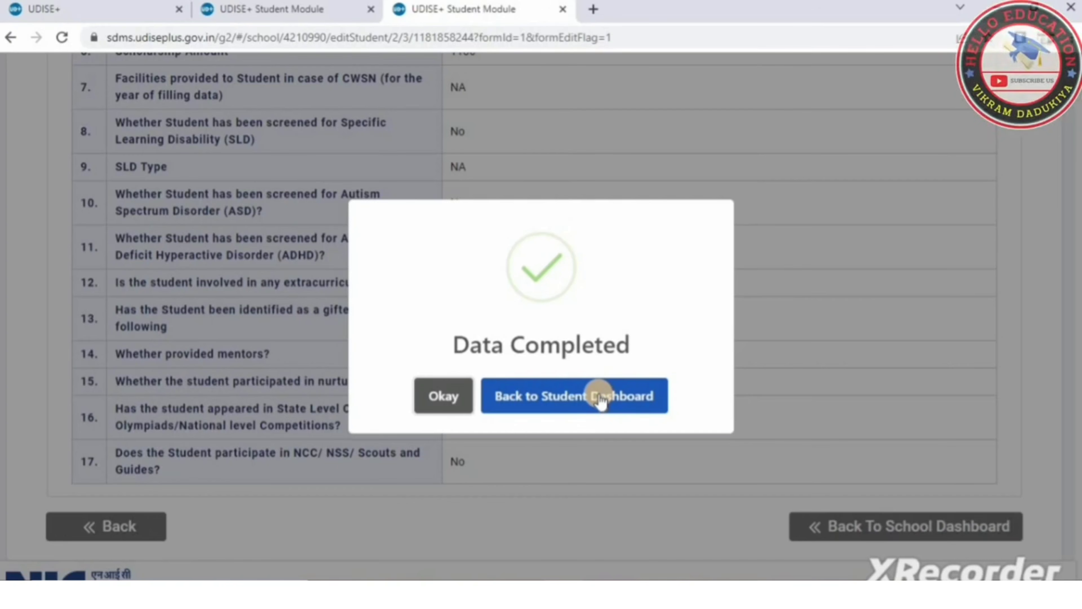
click(571, 396)
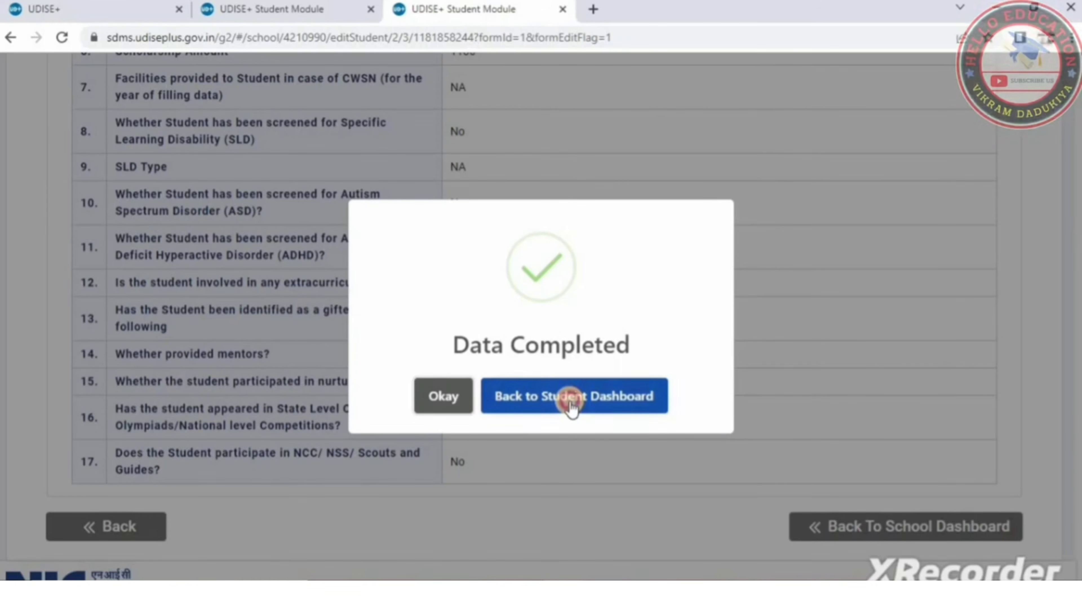